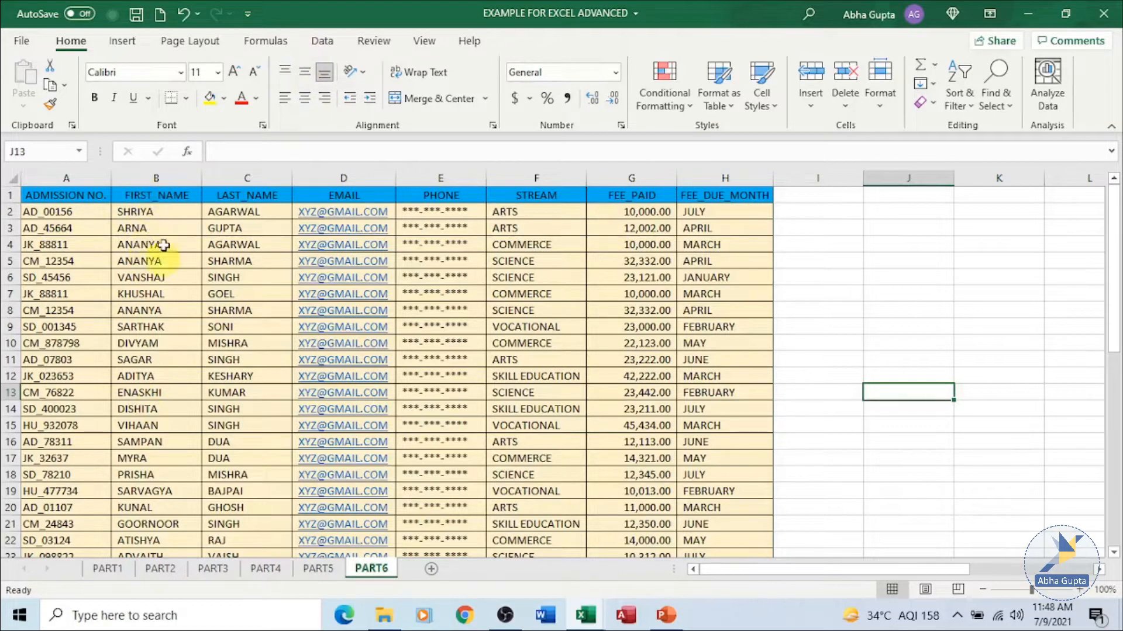
Sort the student table by the FIRST_NAME column from A to Z.
{"action": "left_click", "coordinate": [157, 280]}
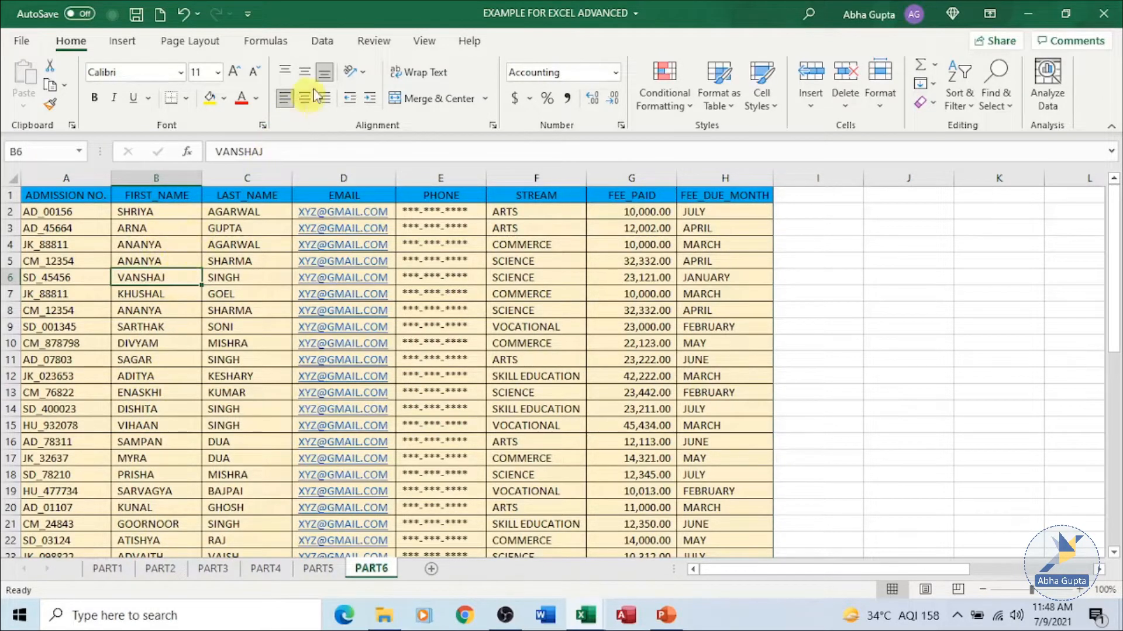
{"action": "left_click", "coordinate": [324, 44]}
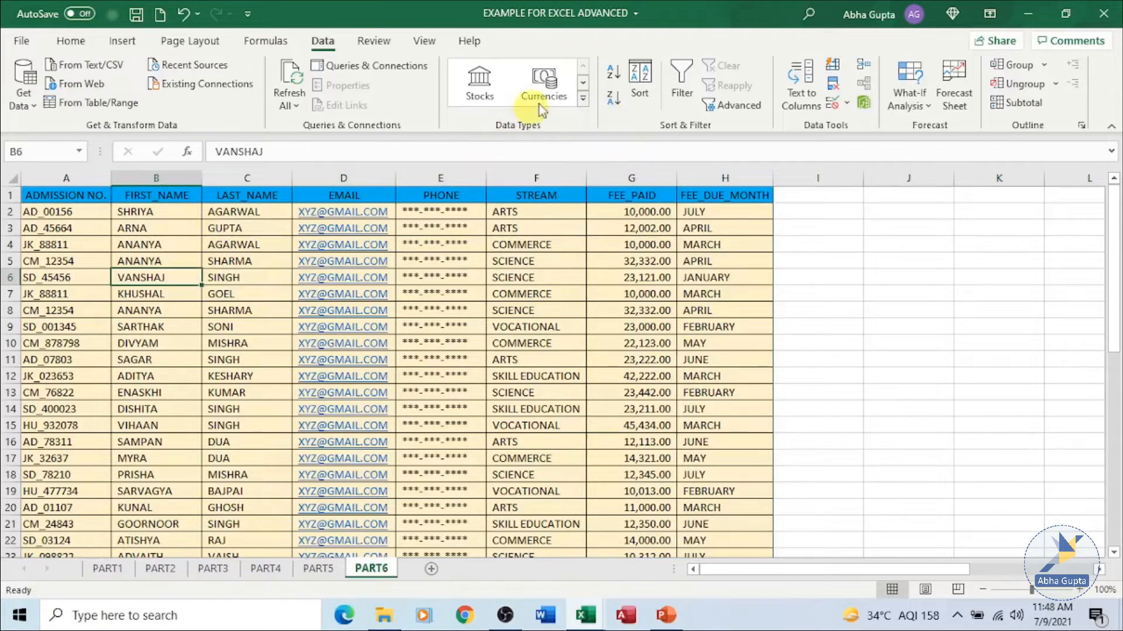
{"action": "left_click", "coordinate": [612, 72]}
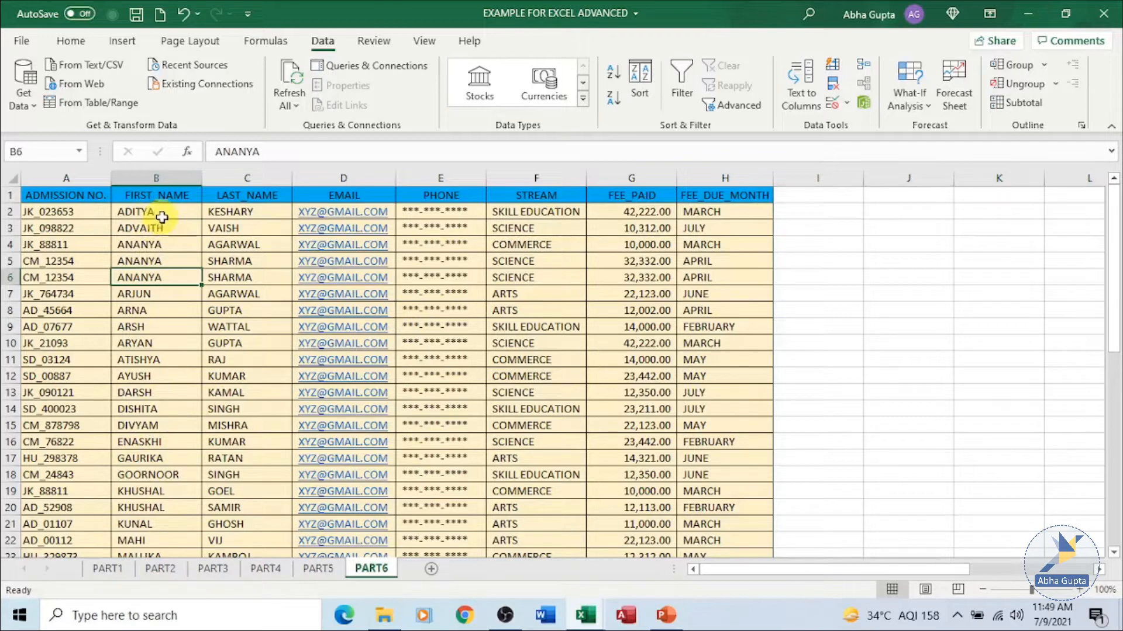
Sort the student table by FIRST_NAME from Z to A, review the rows, and undo the sorting to restore the original order.
{"action": "left_click", "coordinate": [613, 102]}
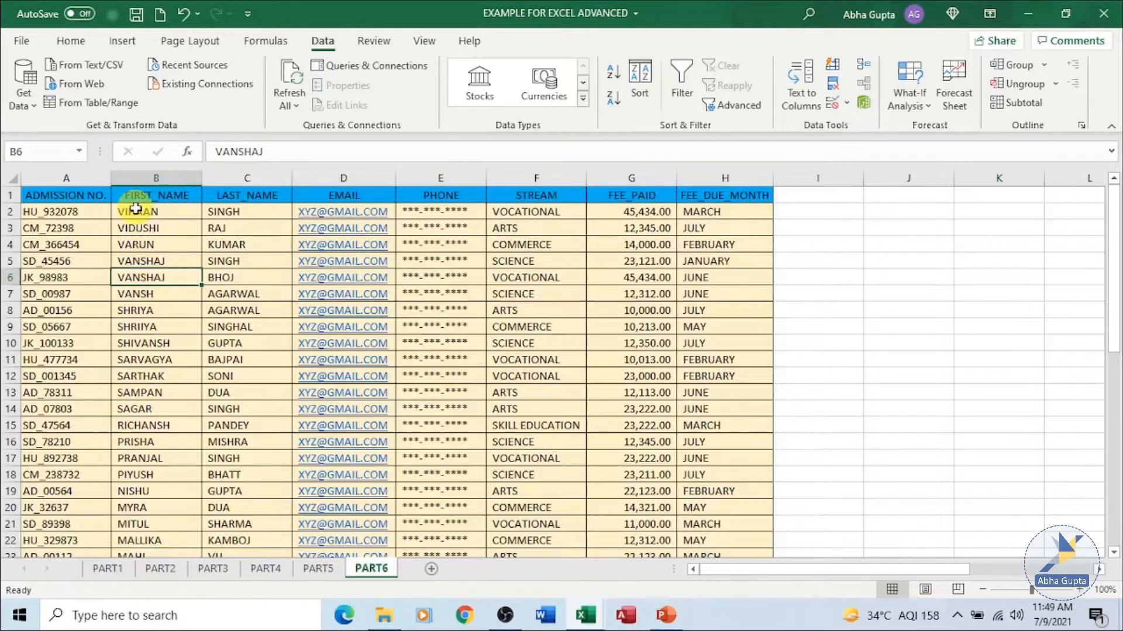
{"action": "scroll", "coordinate": [181, 313], "scroll_direction": "down", "scroll_amount": 12}
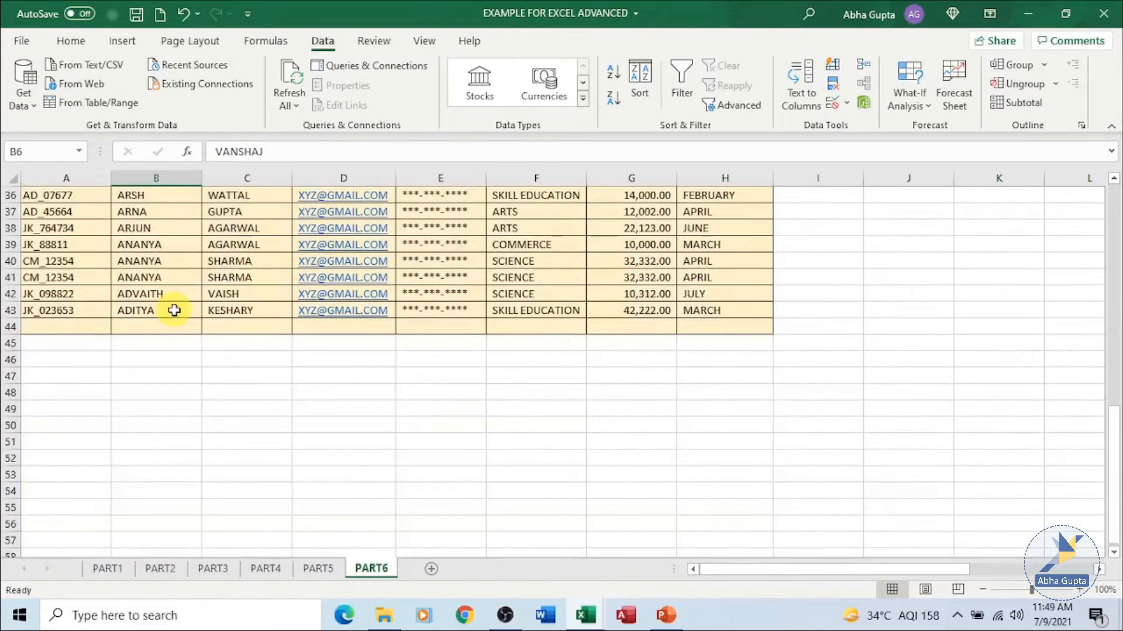
{"action": "scroll", "coordinate": [121, 284], "scroll_direction": "up", "scroll_amount": 5}
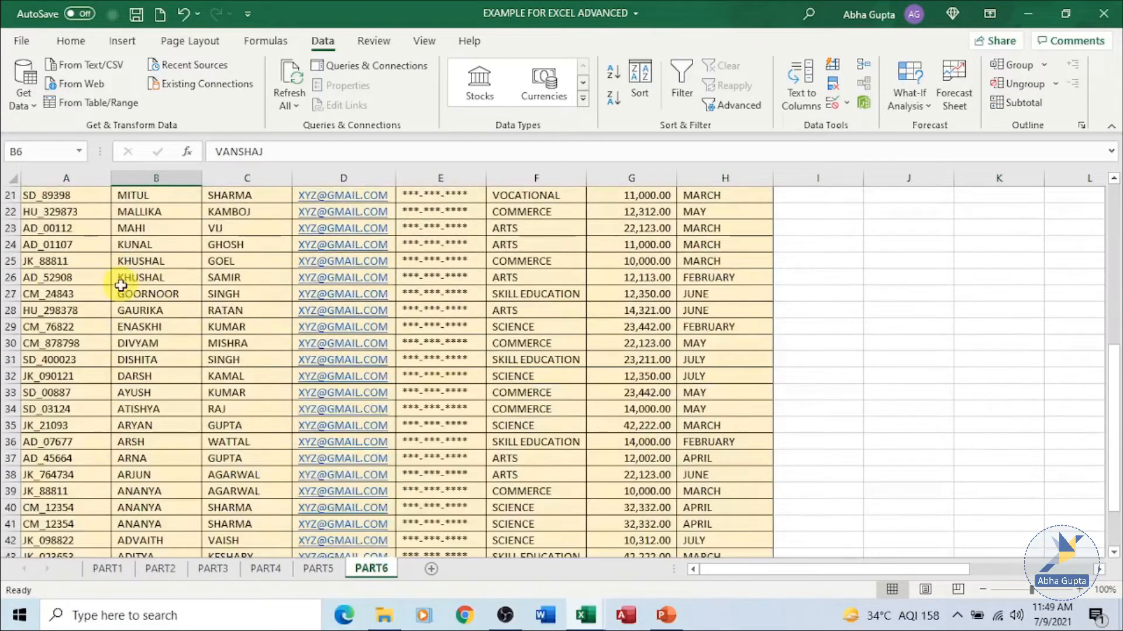
{"action": "scroll", "coordinate": [121, 285], "scroll_direction": "down", "scroll_amount": 2}
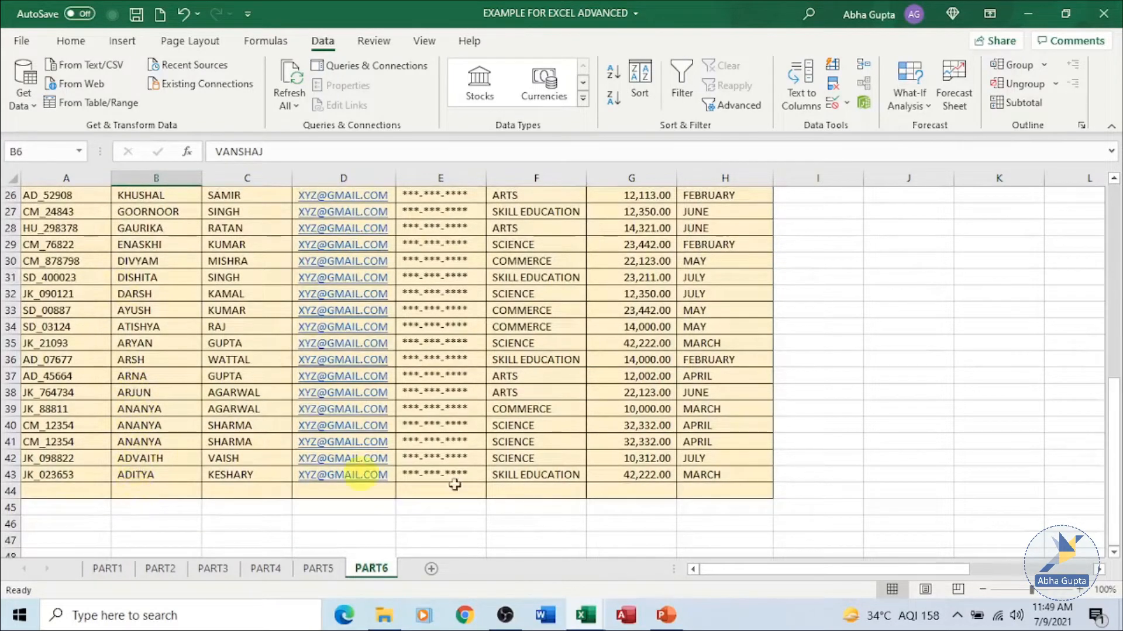
{"action": "scroll", "coordinate": [945, 384], "scroll_direction": "up", "scroll_amount": 8}
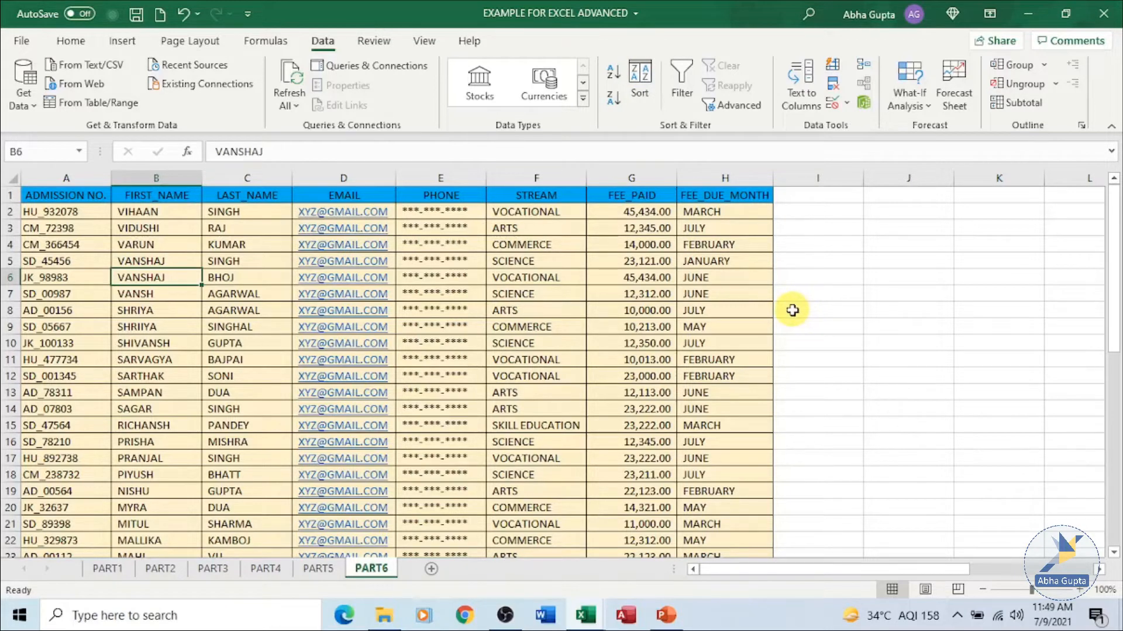
{"action": "key", "text": "ctrl+z"}
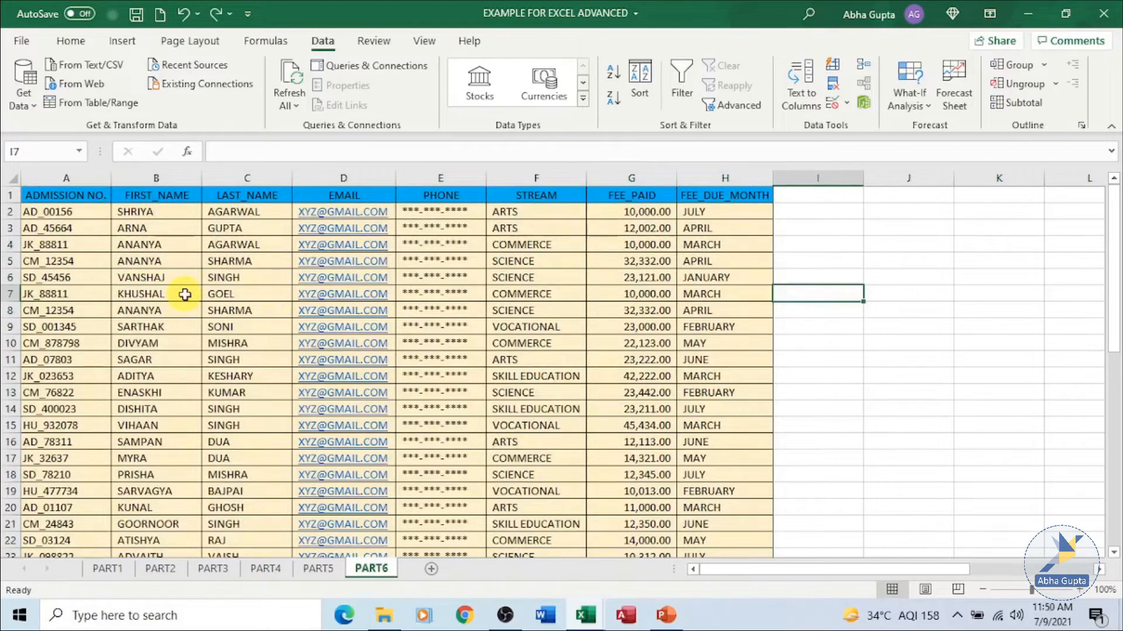
Start a custom sort of the student table with FIRST_NAME as first level, on Cell Values, ordered A to Z.
{"action": "left_click", "coordinate": [184, 295]}
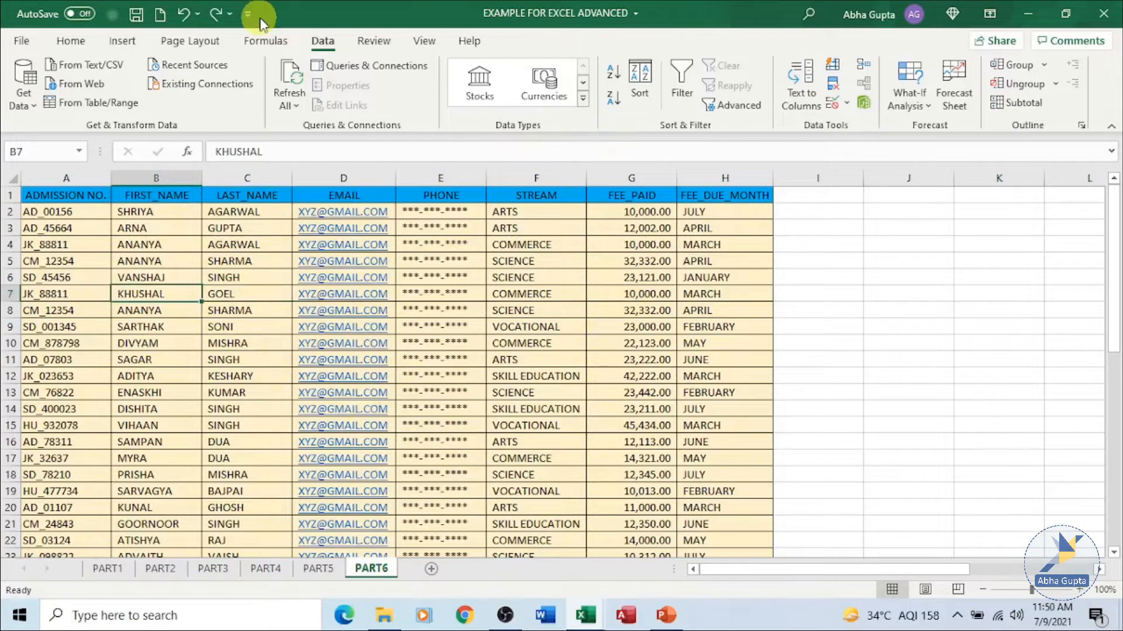
{"action": "left_click", "coordinate": [639, 87]}
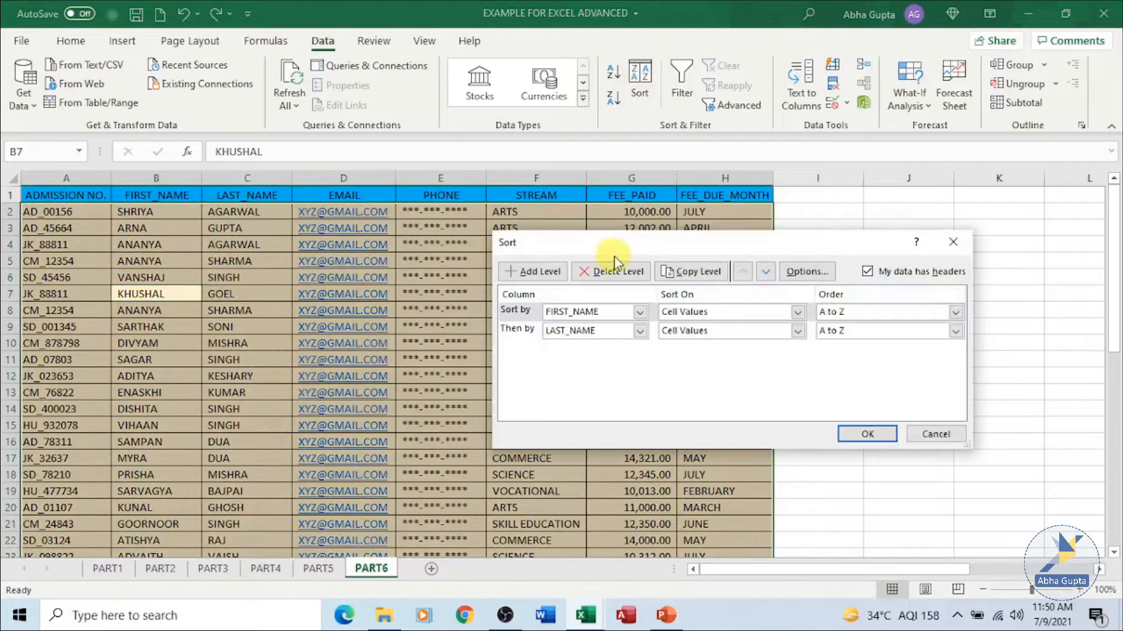
{"action": "left_click_drag", "start_coordinate": [647, 243], "coordinate": [703, 278]}
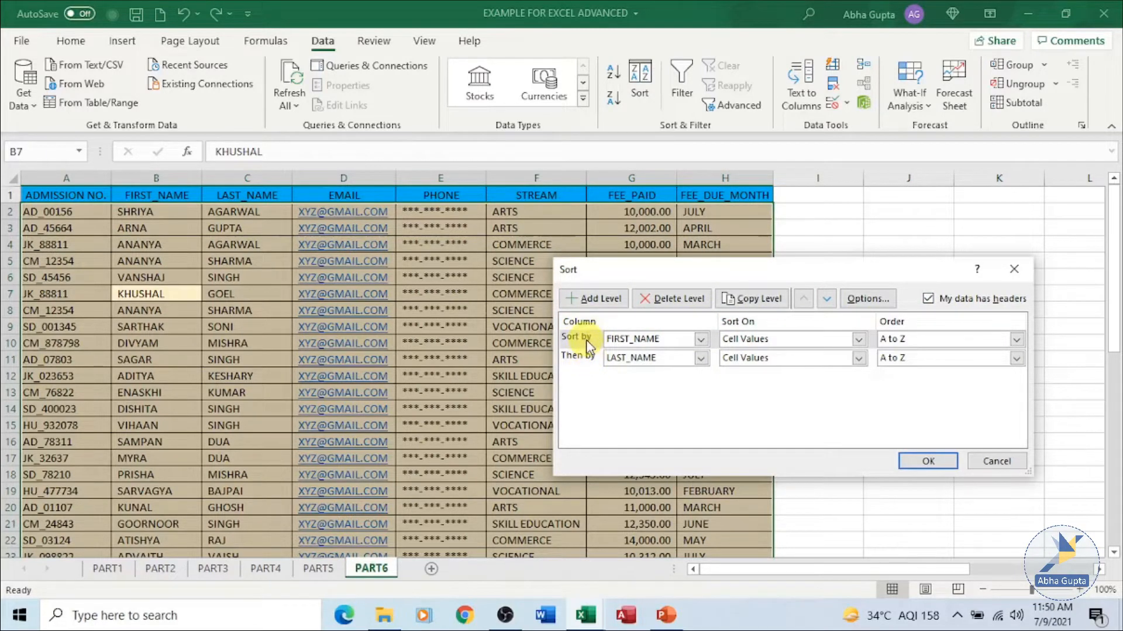
{"action": "left_click", "coordinate": [700, 339]}
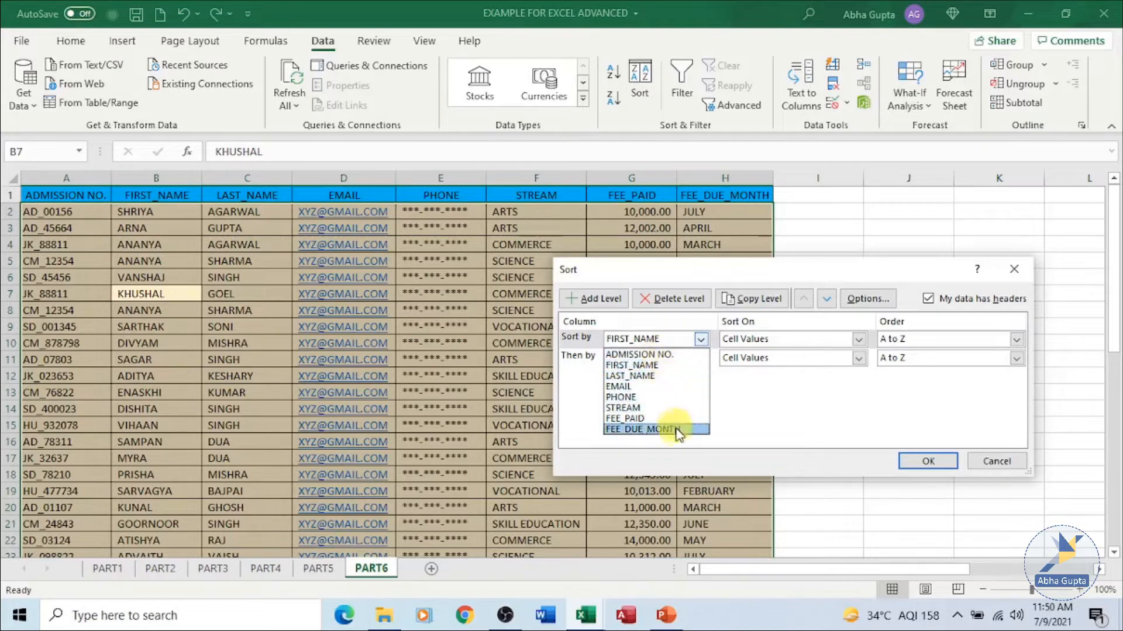
{"action": "left_click", "coordinate": [665, 375]}
{"action": "left_click", "coordinate": [858, 339]}
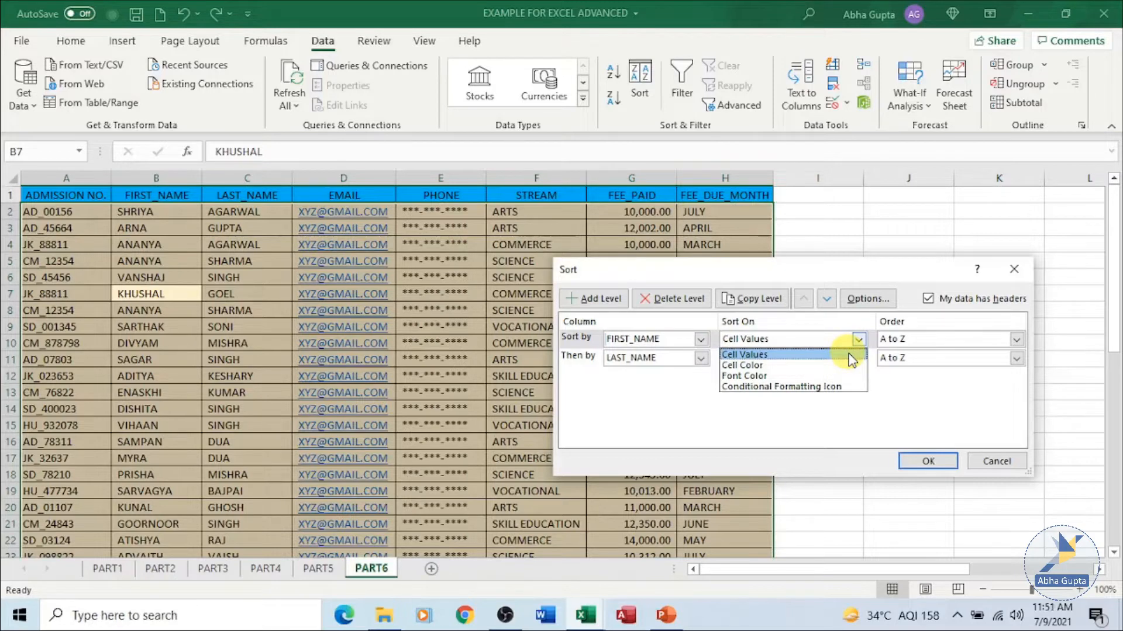
{"action": "left_click", "coordinate": [849, 353]}
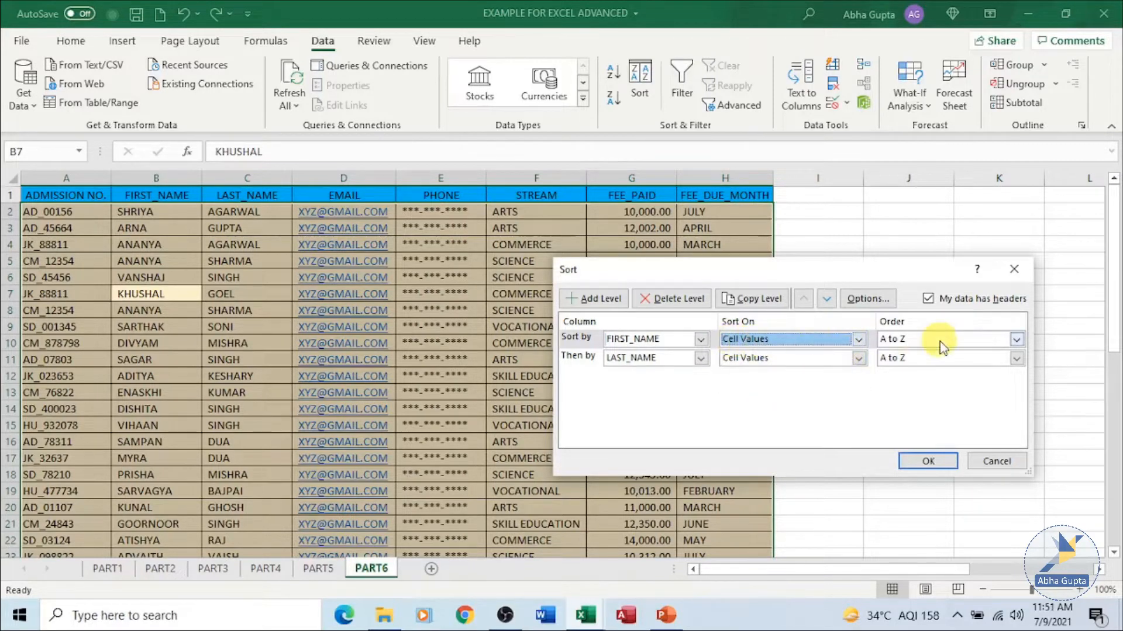
{"action": "left_click", "coordinate": [1017, 339]}
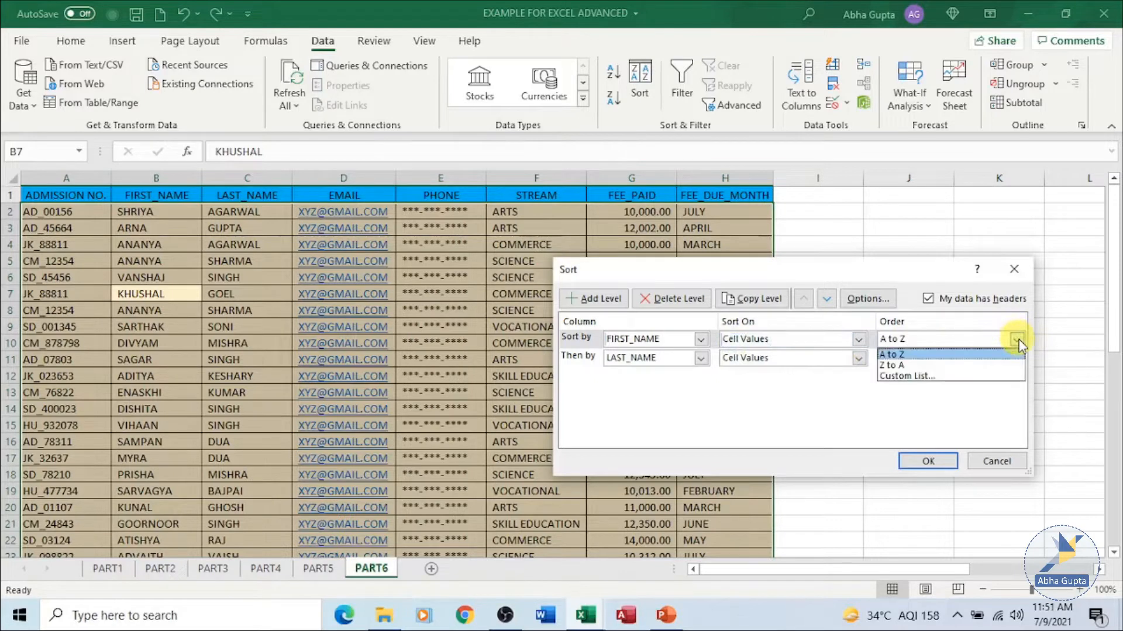
{"action": "left_click", "coordinate": [972, 355]}
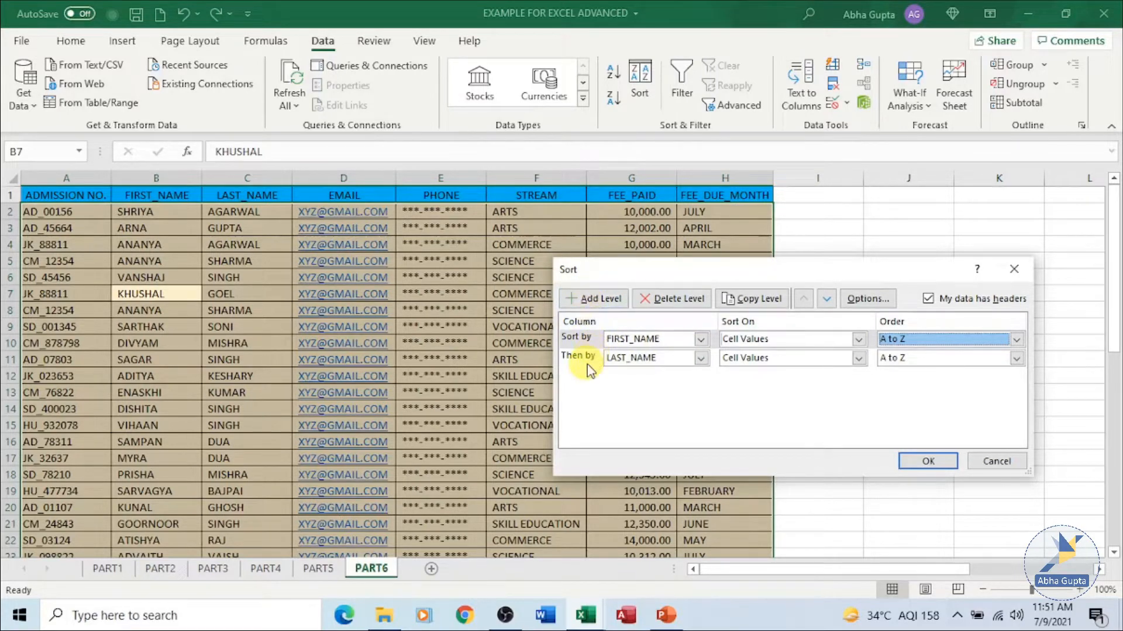
Set the second sort level to STREAM and apply the two-level sort.
{"action": "left_click", "coordinate": [701, 359]}
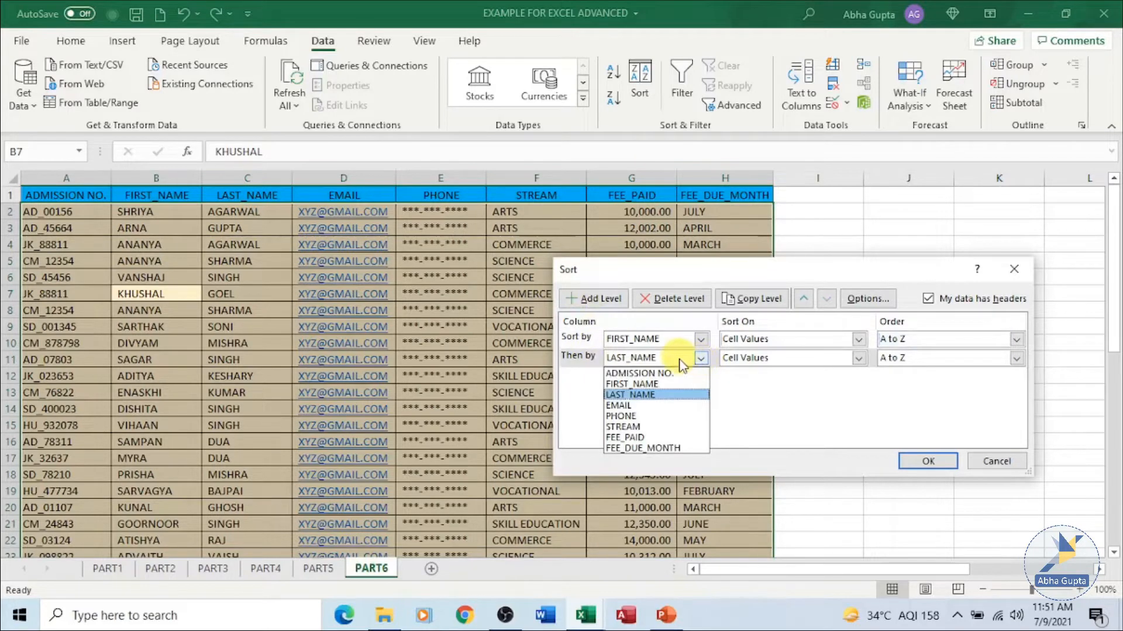
{"action": "left_click", "coordinate": [688, 436]}
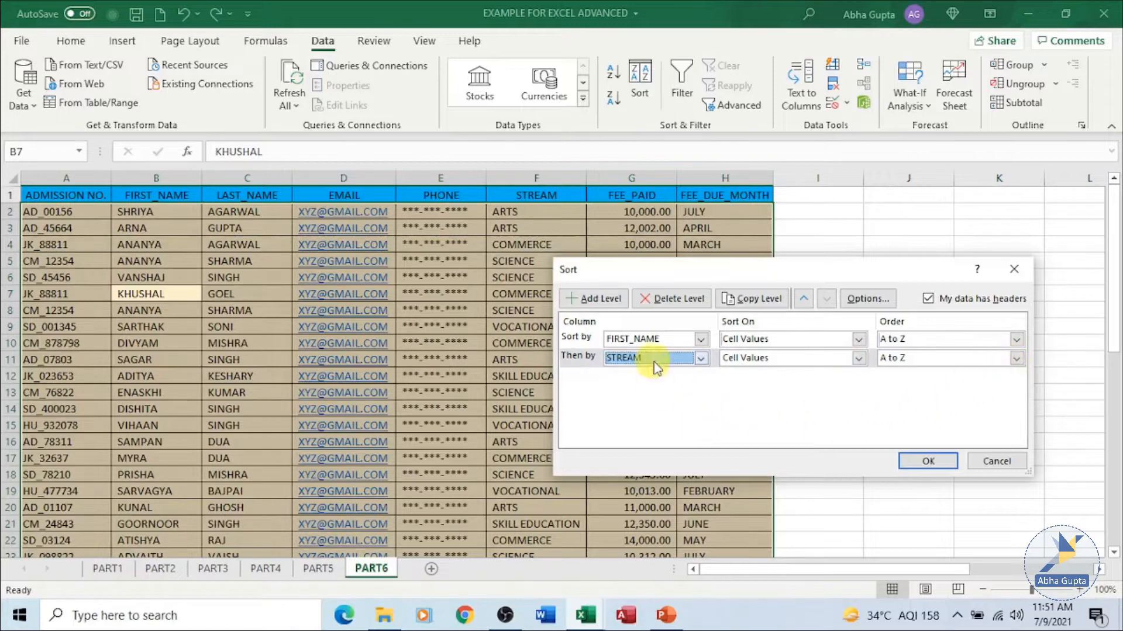
{"action": "left_click", "coordinate": [952, 466]}
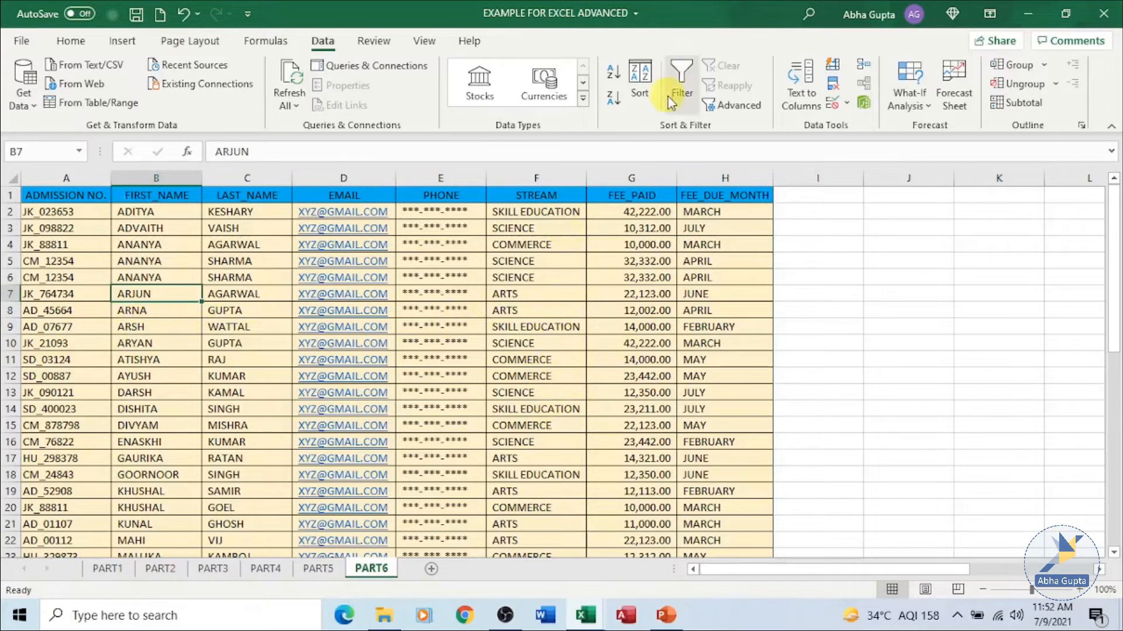
Re-sort the table by STREAM and then by FIRST_NAME, both A to Z, and look through the sorted rows.
{"action": "left_click", "coordinate": [640, 82]}
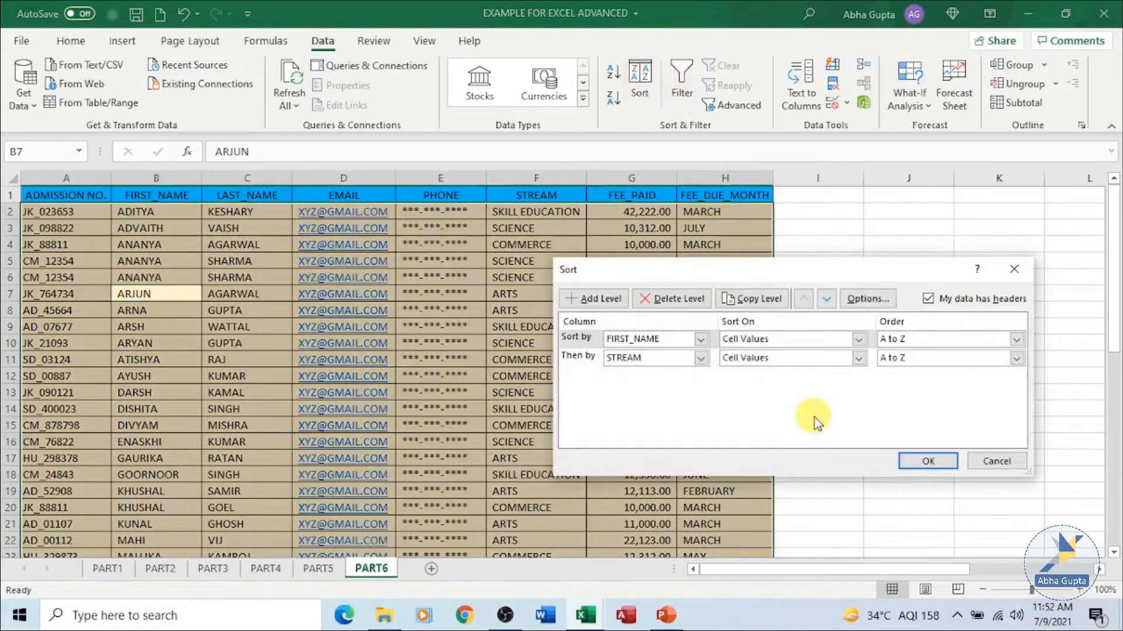
{"action": "left_click", "coordinate": [700, 339]}
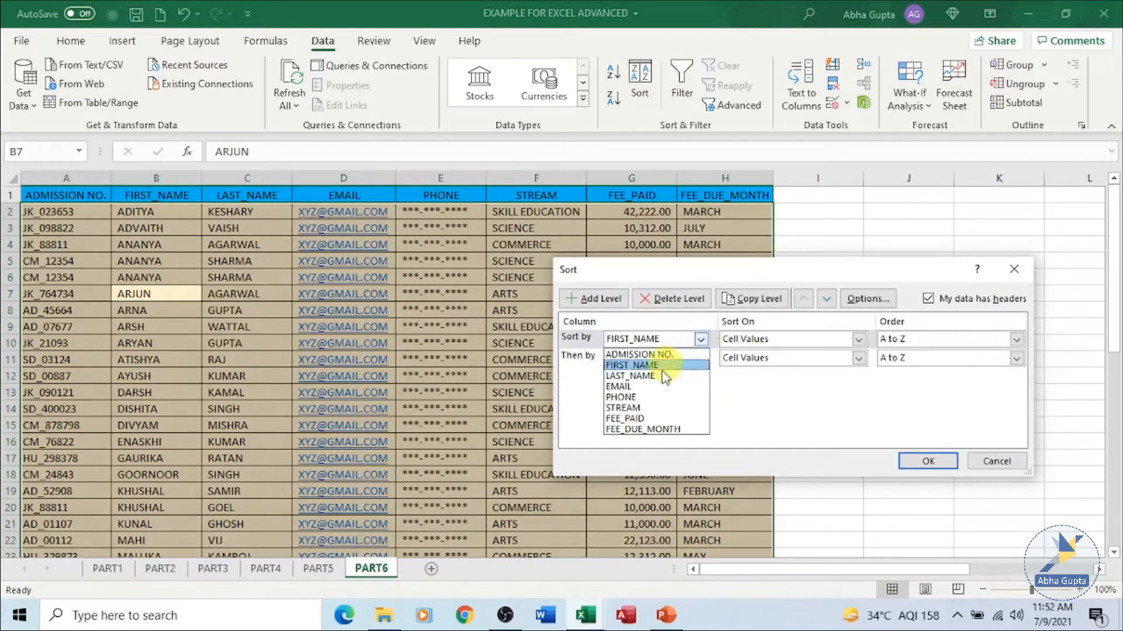
{"action": "left_click", "coordinate": [649, 408]}
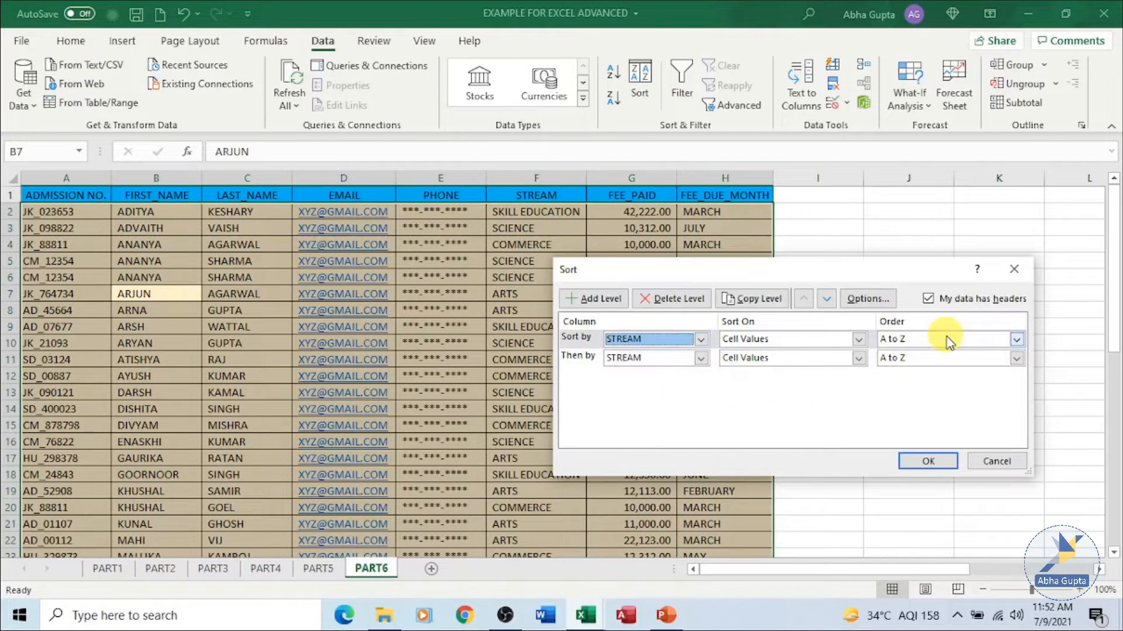
{"action": "left_click", "coordinate": [701, 358]}
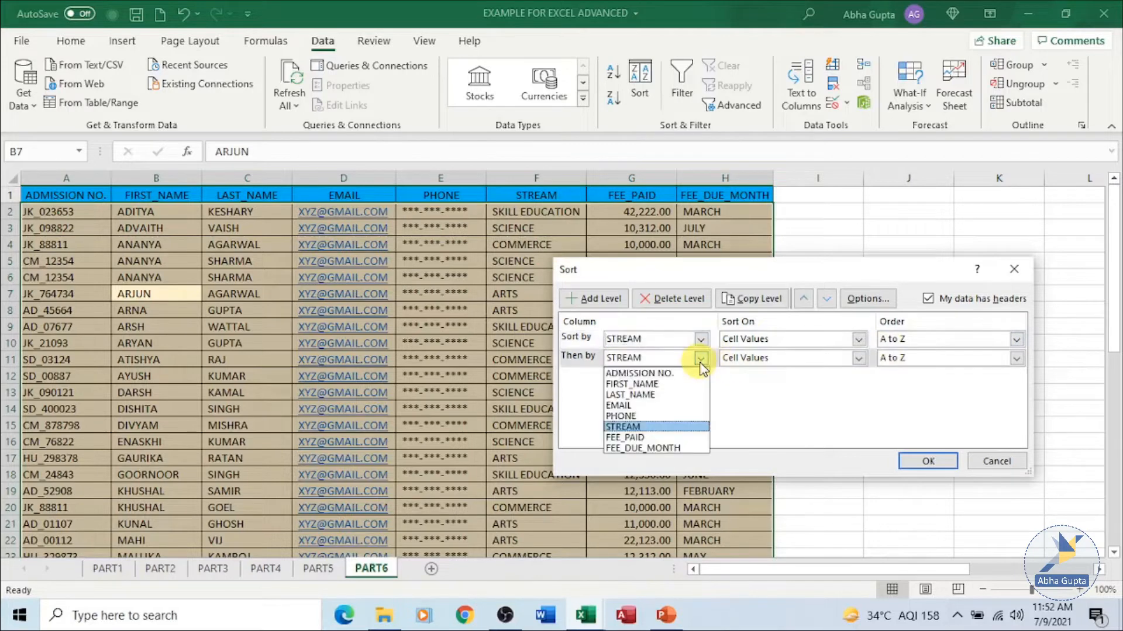
{"action": "left_click", "coordinate": [685, 384]}
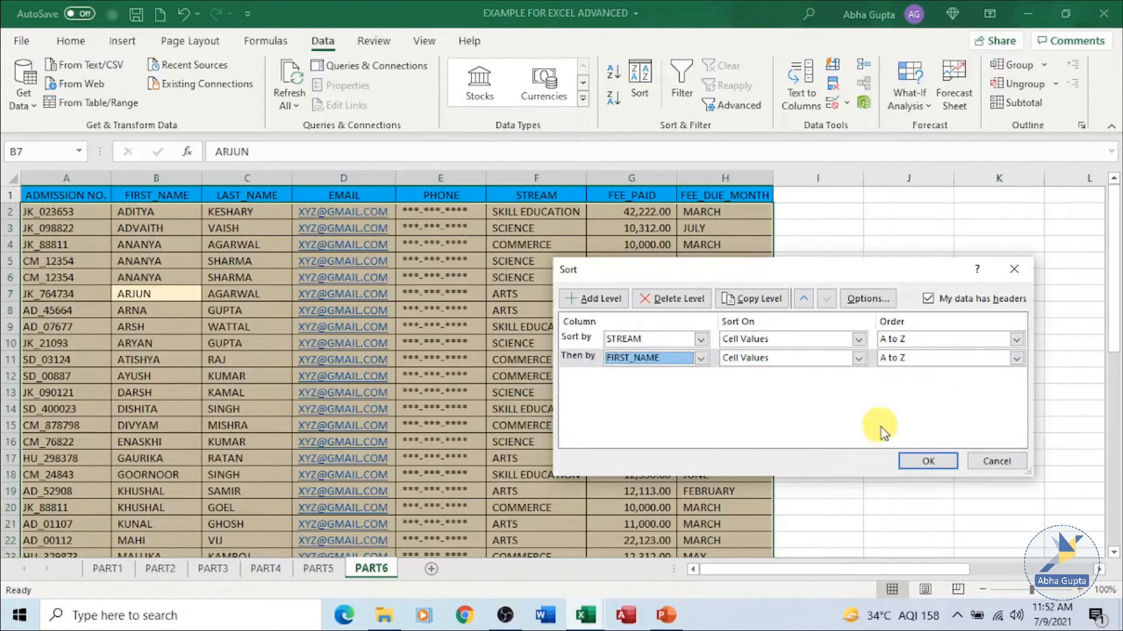
{"action": "left_click", "coordinate": [922, 461]}
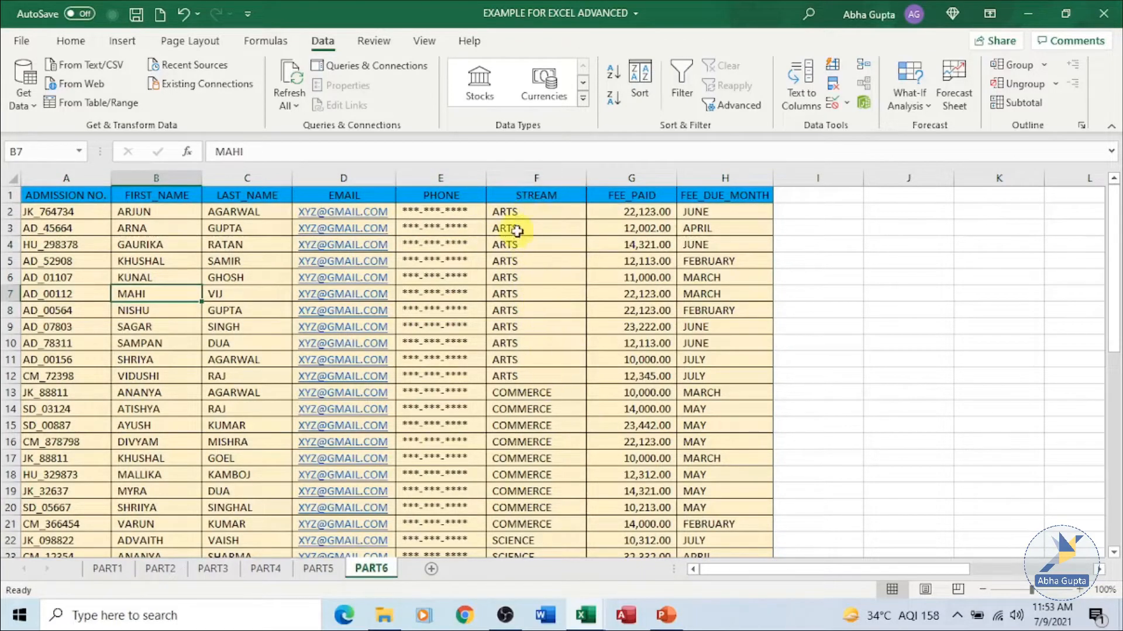
{"action": "scroll", "coordinate": [547, 426], "scroll_direction": "down", "scroll_amount": 3}
{"action": "scroll", "coordinate": [547, 430], "scroll_direction": "down", "scroll_amount": 6}
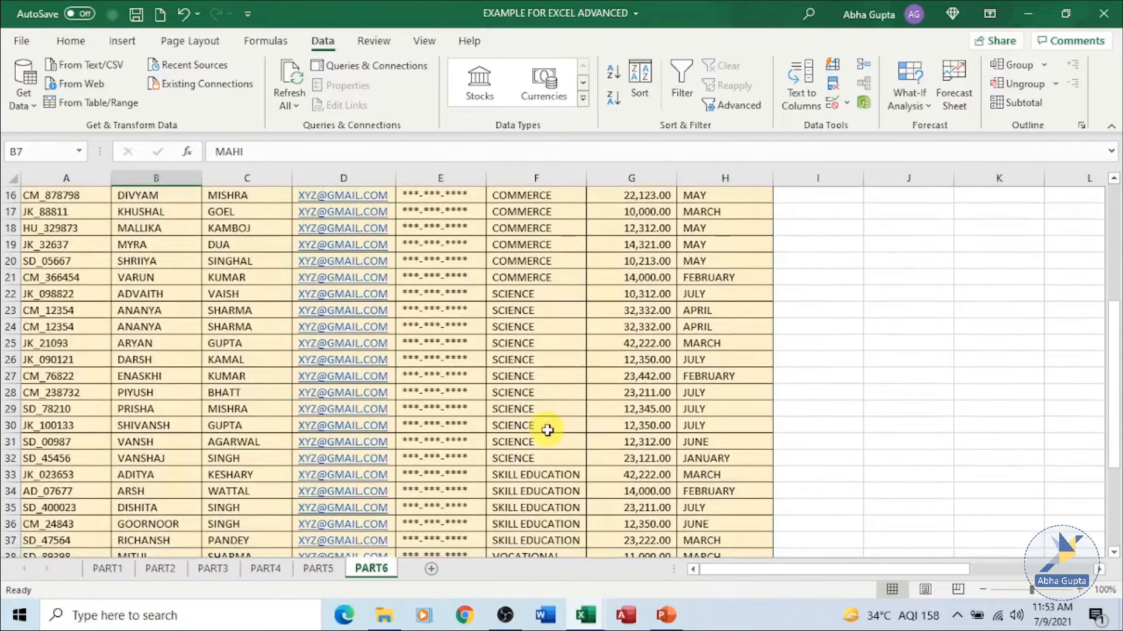
{"action": "scroll", "coordinate": [550, 409], "scroll_direction": "up", "scroll_amount": 3}
{"action": "scroll", "coordinate": [557, 371], "scroll_direction": "up", "scroll_amount": 5}
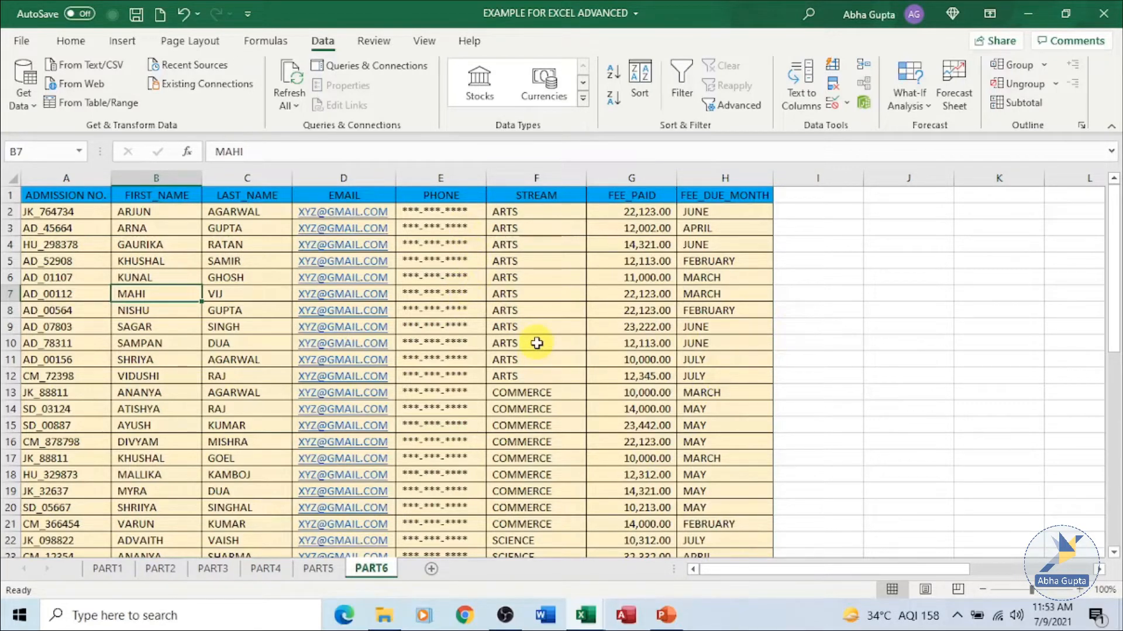
Open a custom sort of the student table and change its second level from FIRST_NAME to FEE_DUE_MONTH, keeping STREAM first.
{"action": "left_click", "coordinate": [548, 328]}
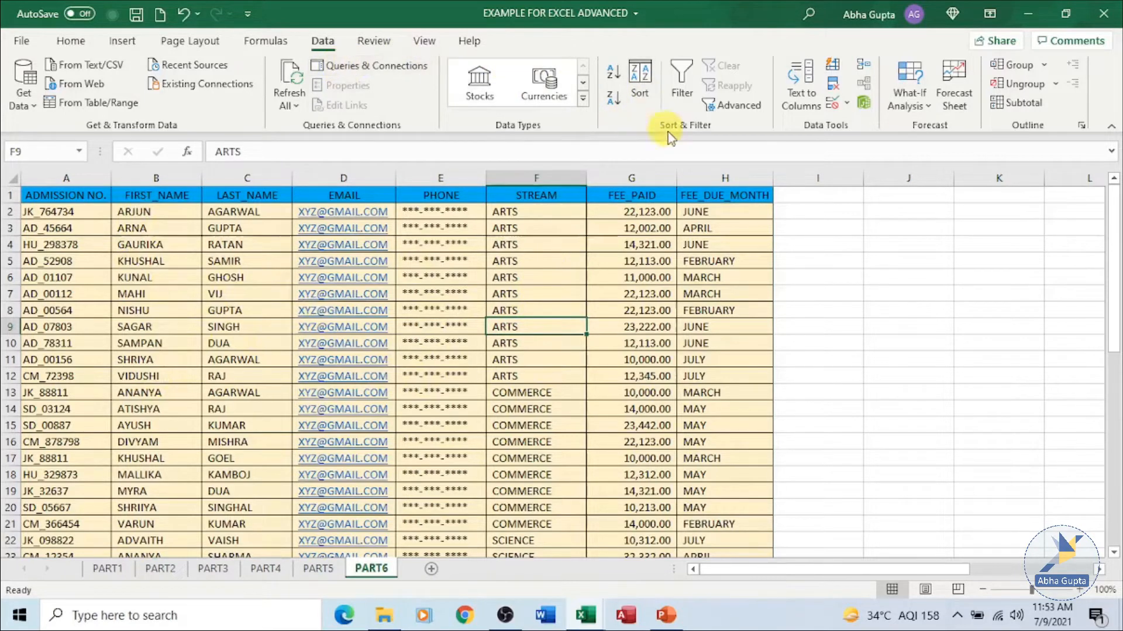
{"action": "left_click", "coordinate": [640, 88]}
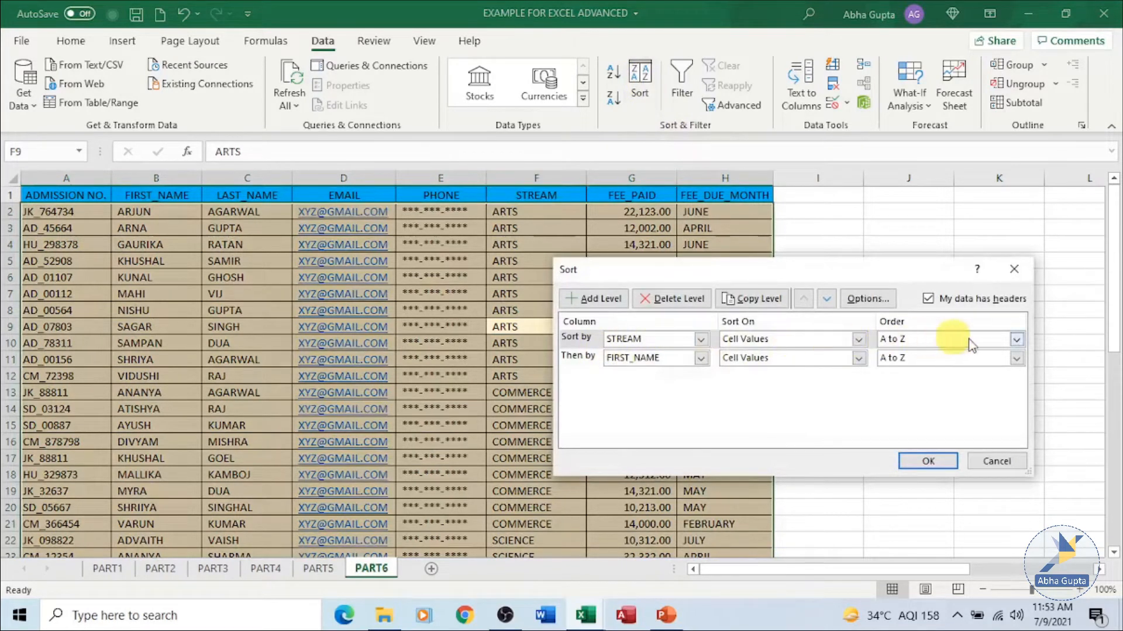
{"action": "left_click", "coordinate": [702, 359]}
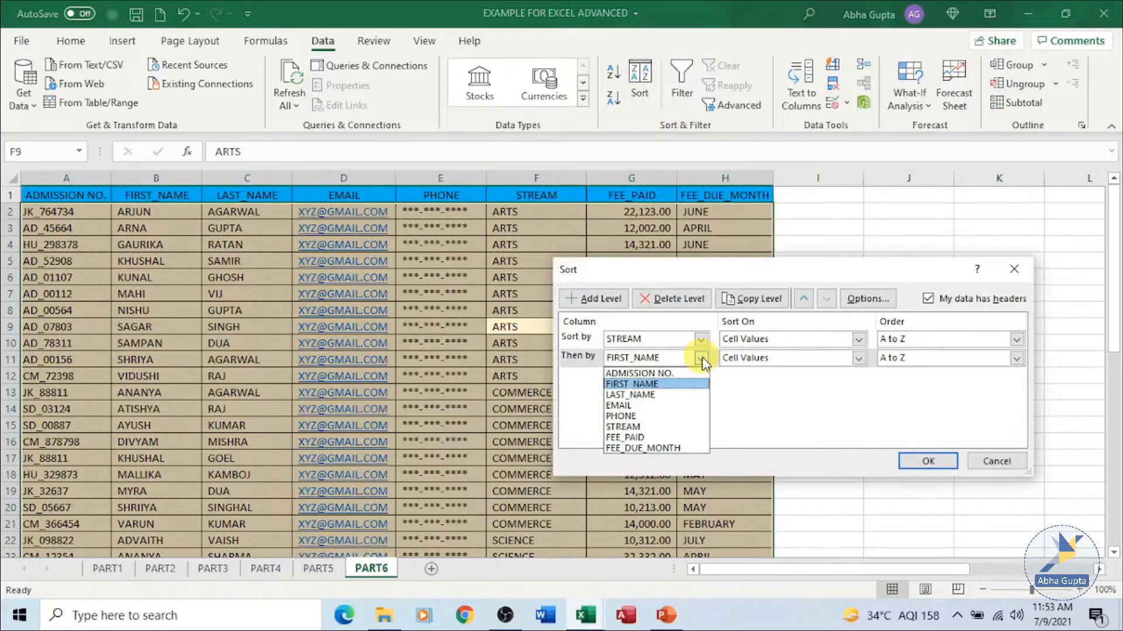
{"action": "left_click", "coordinate": [690, 449]}
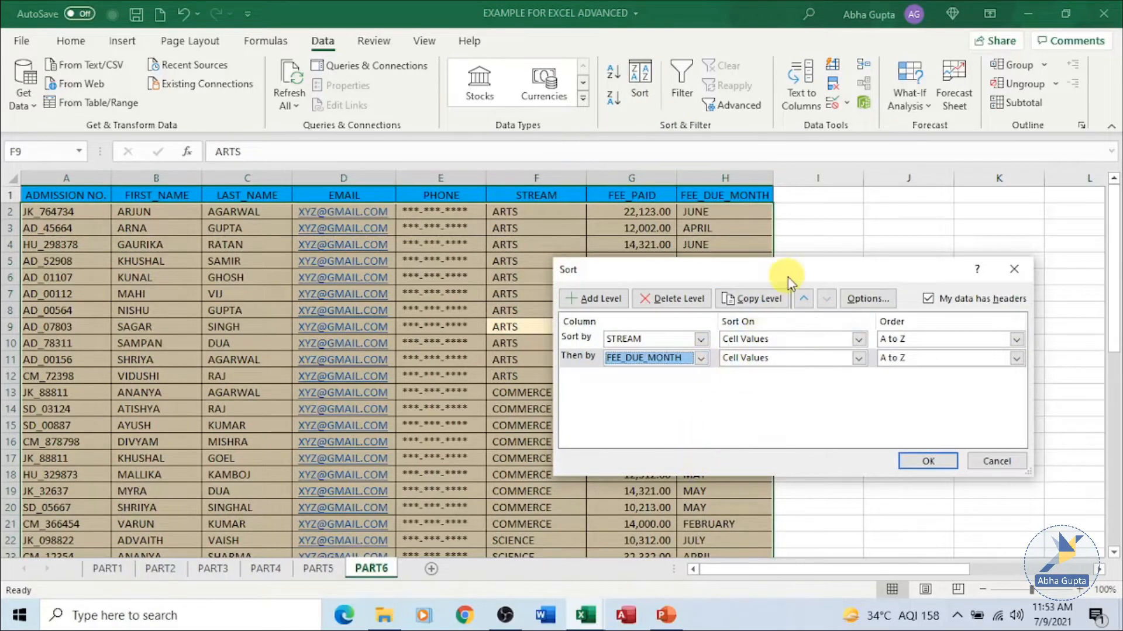
{"action": "left_click_drag", "start_coordinate": [789, 282], "coordinate": [324, 274]}
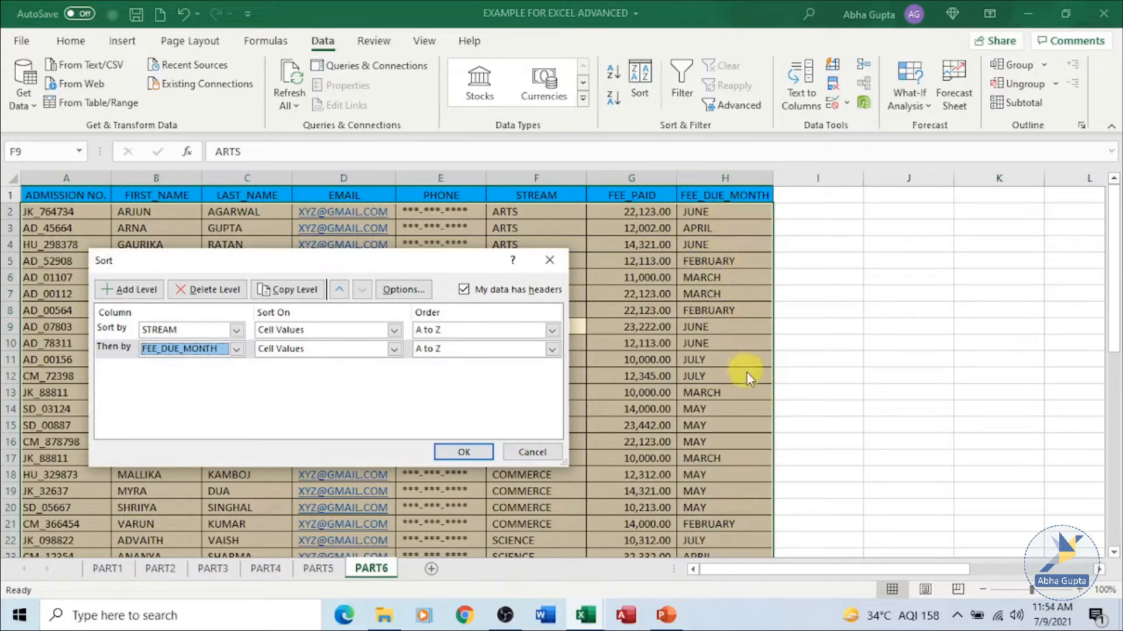
Choose a custom list as the order for FEE_DUE_MONTH and preview the full month names list.
{"action": "left_click", "coordinate": [553, 350]}
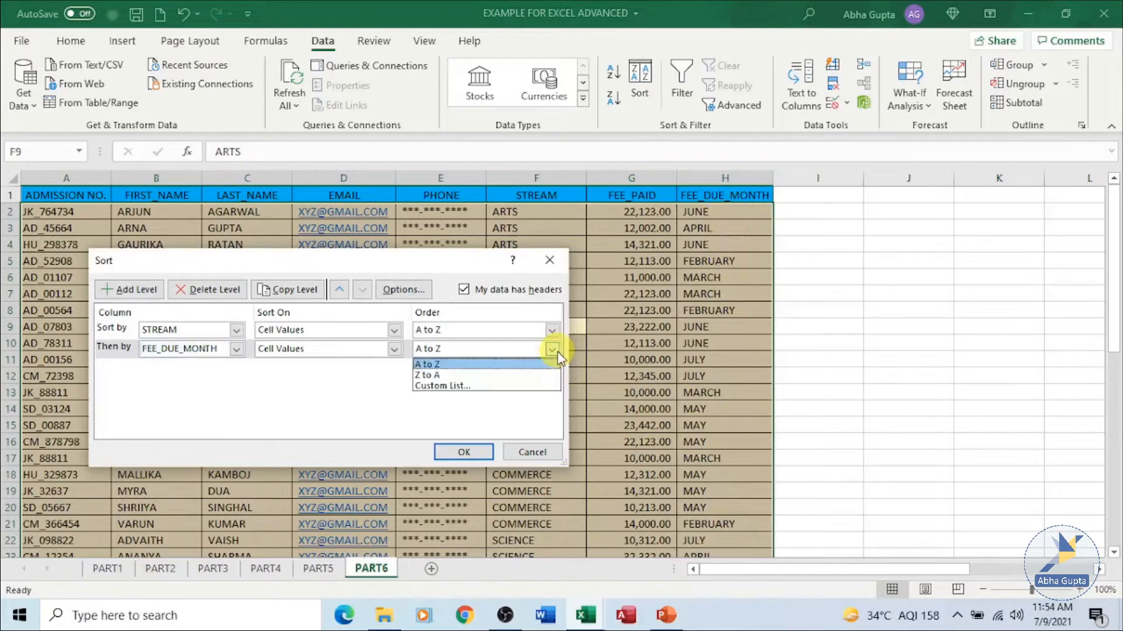
{"action": "left_click", "coordinate": [515, 387]}
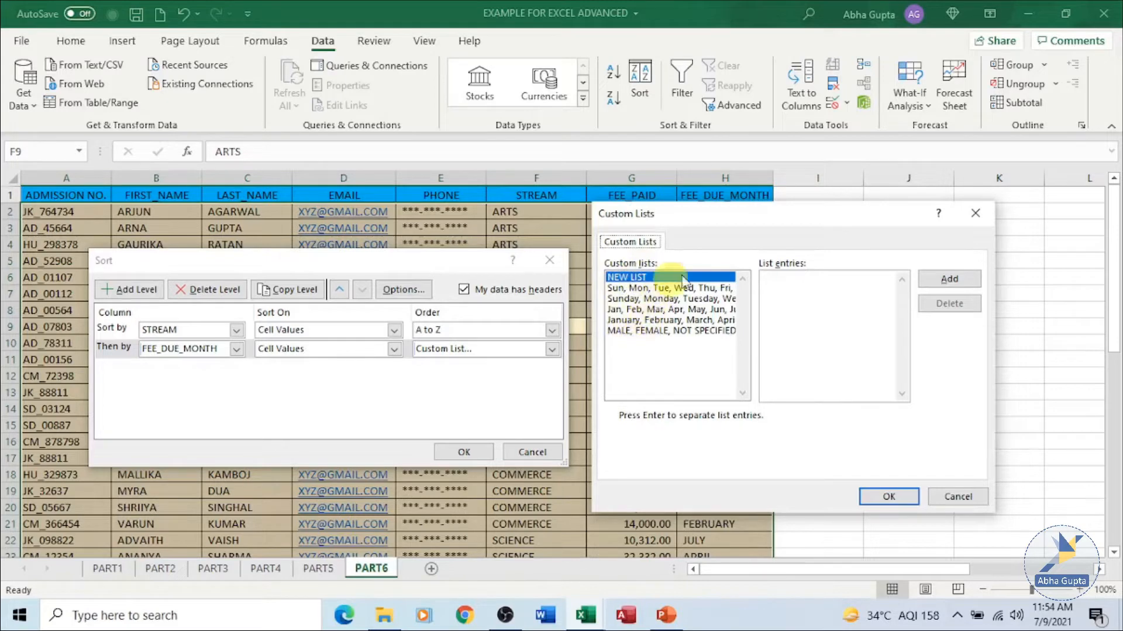
{"action": "mouse_move", "coordinate": [757, 217]}
{"action": "left_mouse_down"}
{"action": "mouse_move", "coordinate": [805, 286]}
{"action": "mouse_move", "coordinate": [754, 249]}
{"action": "mouse_move", "coordinate": [757, 236]}
{"action": "left_mouse_up"}
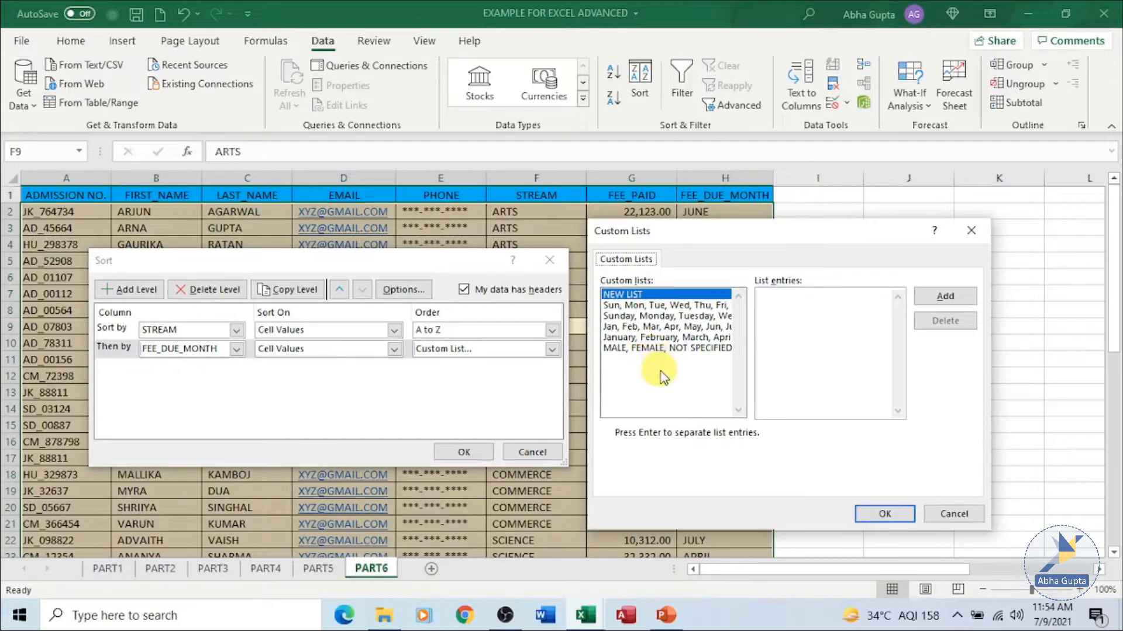
{"action": "left_click", "coordinate": [643, 338]}
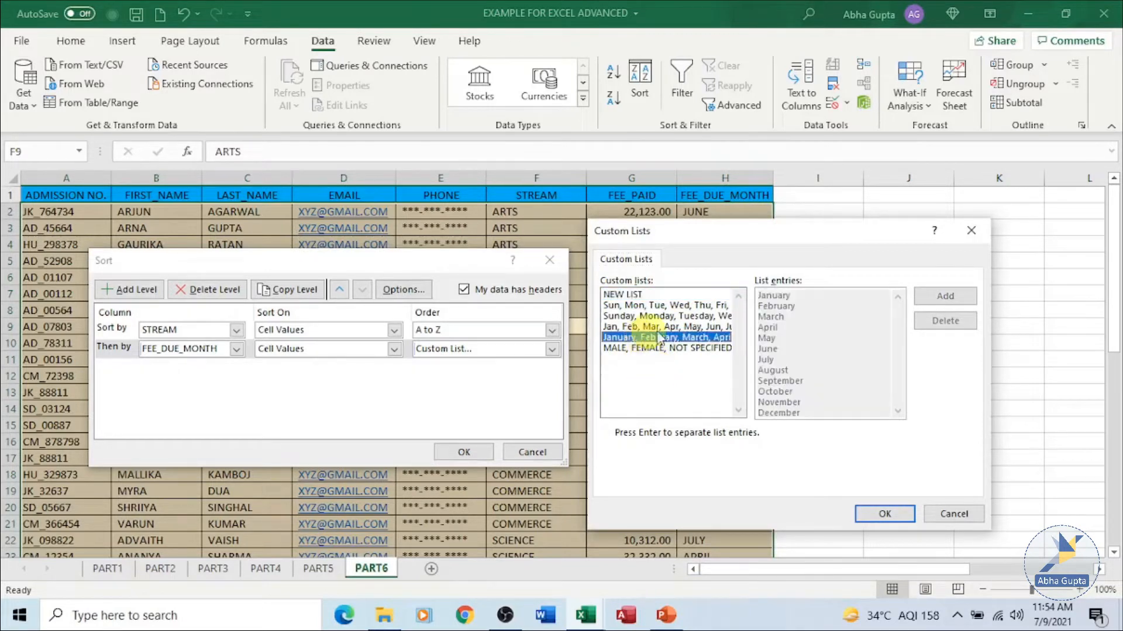
Add a new custom list with the entries MARRIED, SINGLE, DIVORCED.
{"action": "left_click", "coordinate": [624, 294]}
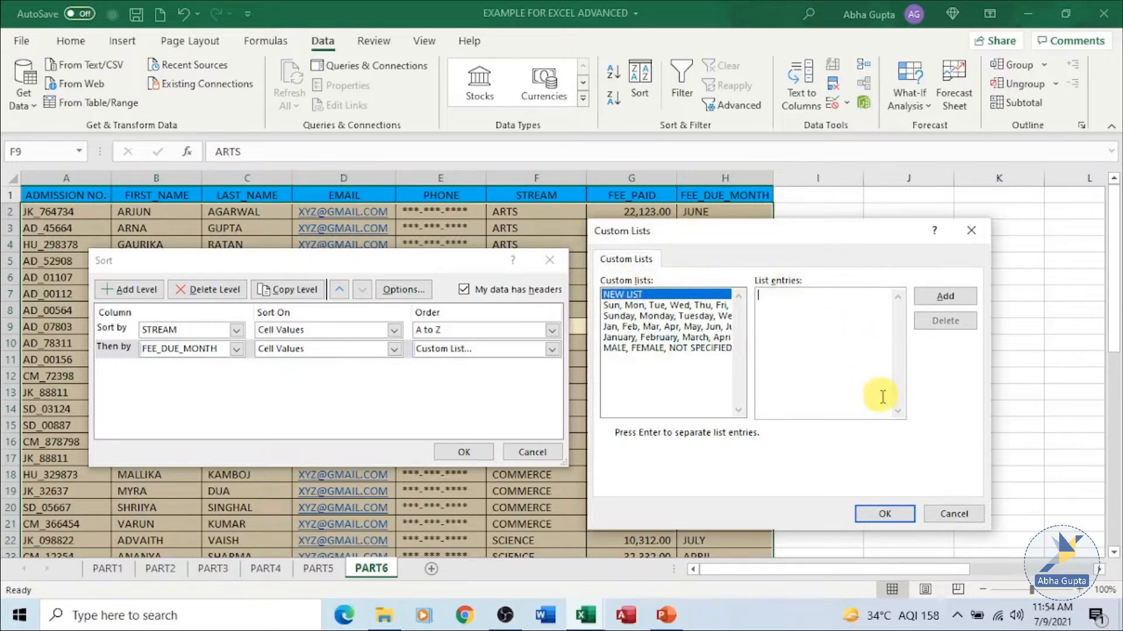
{"action": "left_click", "coordinate": [828, 363]}
{"action": "type", "text": "M"}
{"action": "type", "text": ",F"}
{"action": "type", "text": ","}
{"action": "key", "text": "BackSpace"}
{"action": "key", "text": "BackSpace"}
{"action": "type", "text": "ARRIRIED"}
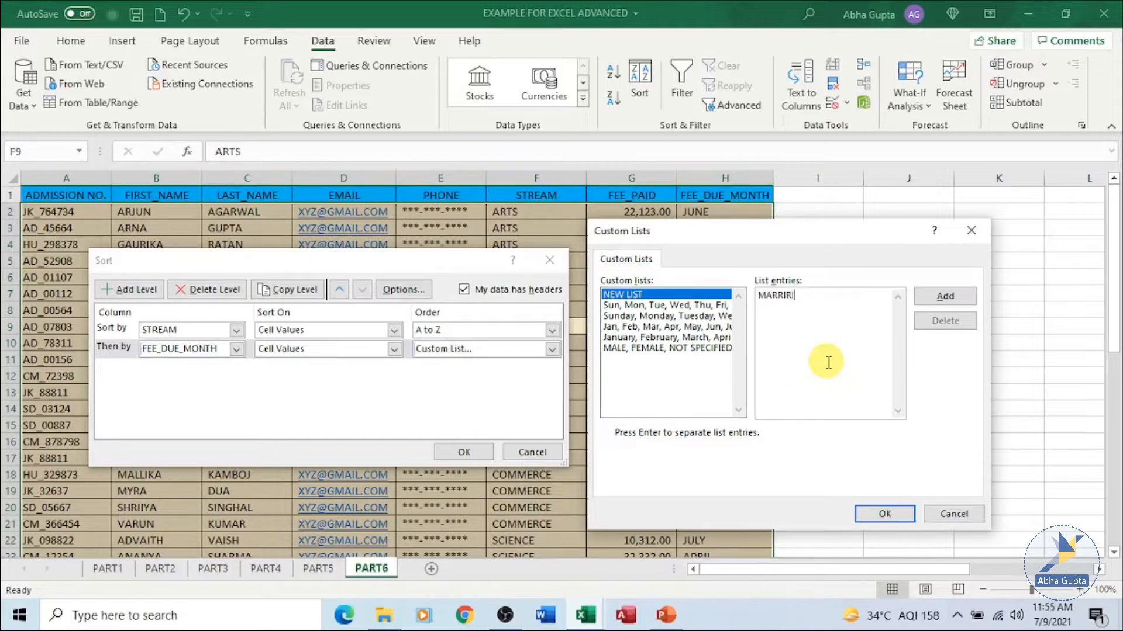
{"action": "key", "text": "BackSpace"}
{"action": "key", "text": "BackSpace"}
{"action": "key", "text": "BackSpace"}
{"action": "key", "text": "BackSpace"}
{"action": "type", "text": "ED,SINGLE,DIVORCED"}
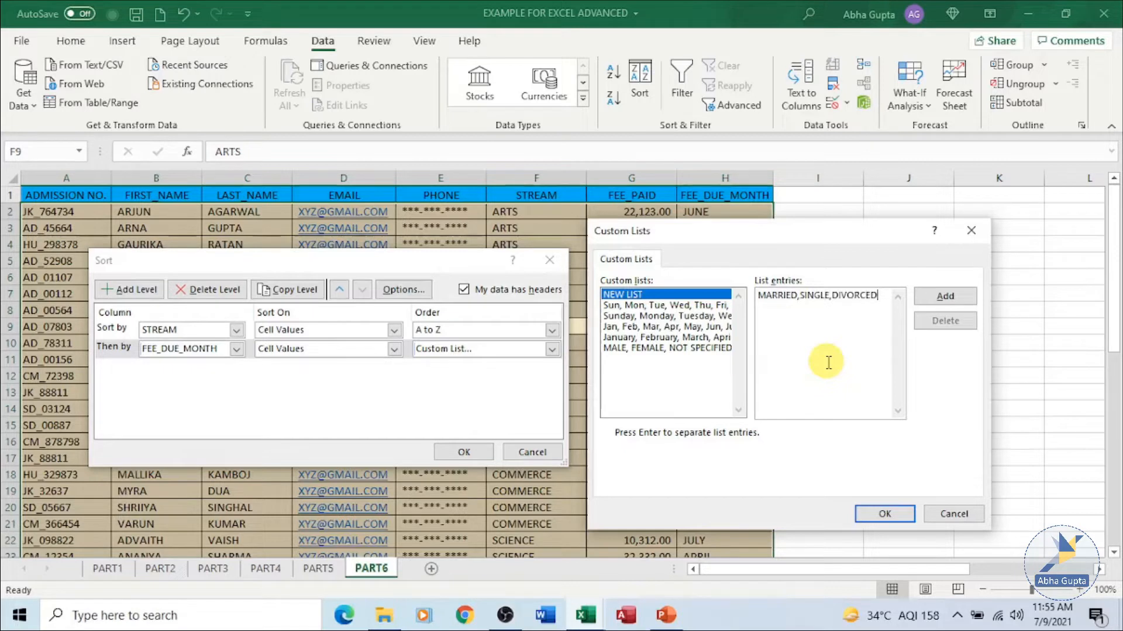
{"action": "left_click", "coordinate": [934, 298]}
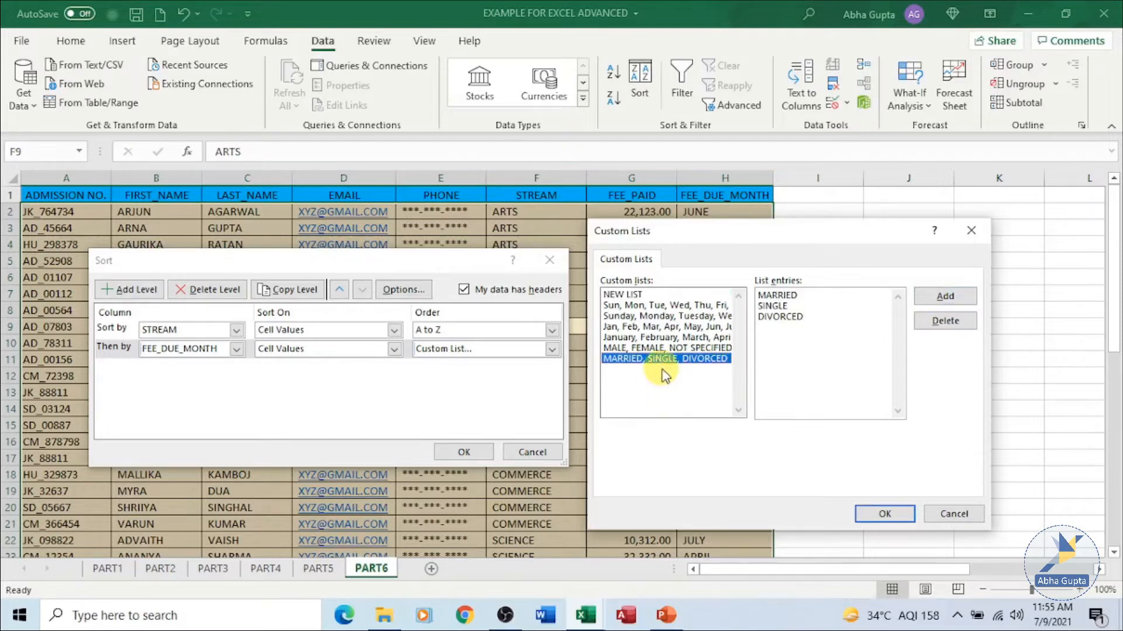
Order FEE_DUE_MONTH by the January, February, March, April list and apply the two-level sort.
{"action": "left_click", "coordinate": [654, 338]}
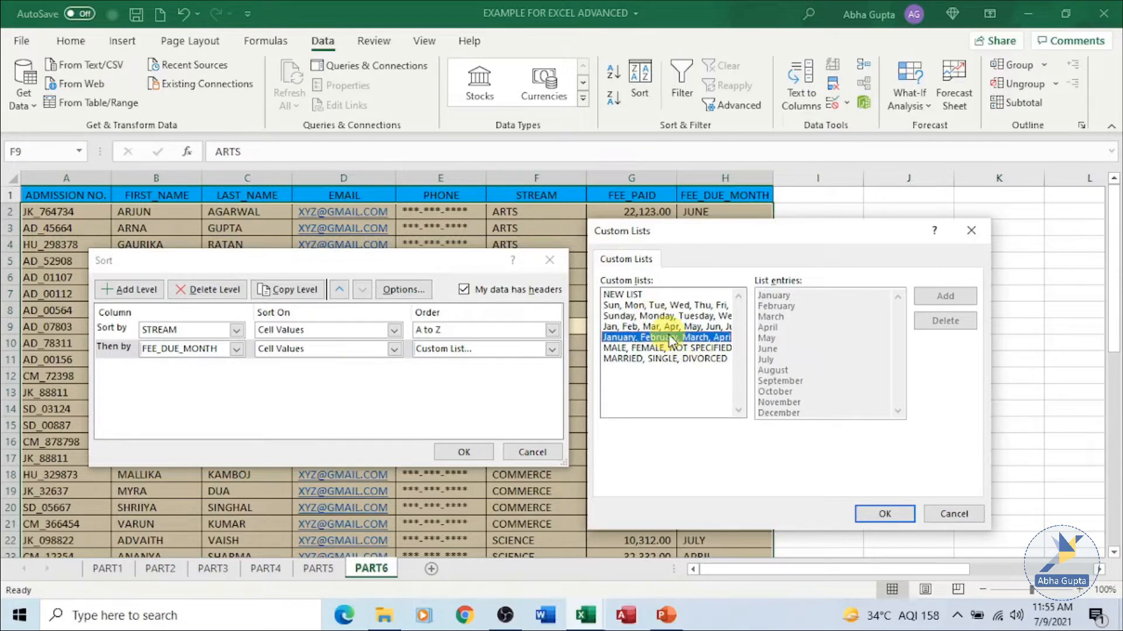
{"action": "left_click", "coordinate": [899, 516]}
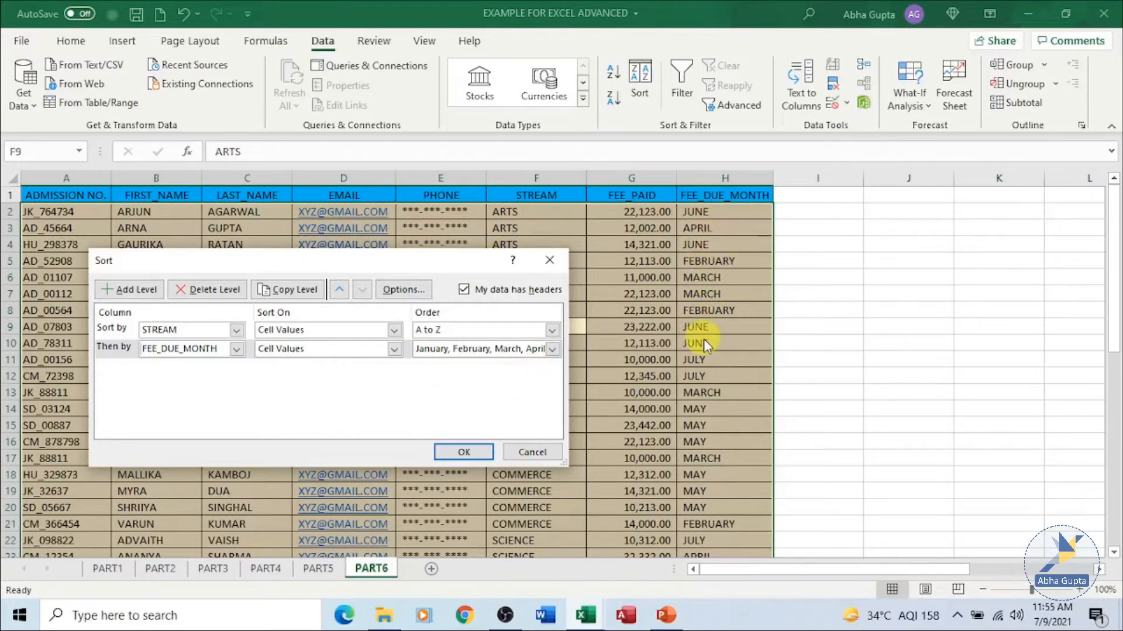
{"action": "left_click", "coordinate": [462, 452]}
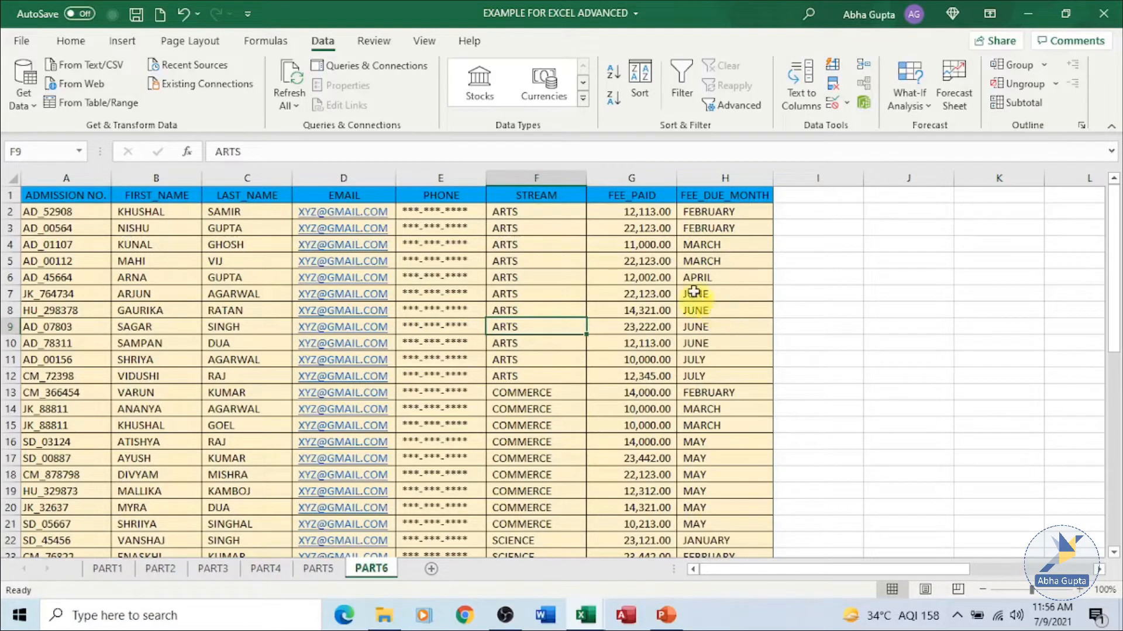
Reopen the custom sort, delete the FEE_DUE_MONTH level and apply the sort.
{"action": "left_click", "coordinate": [637, 95]}
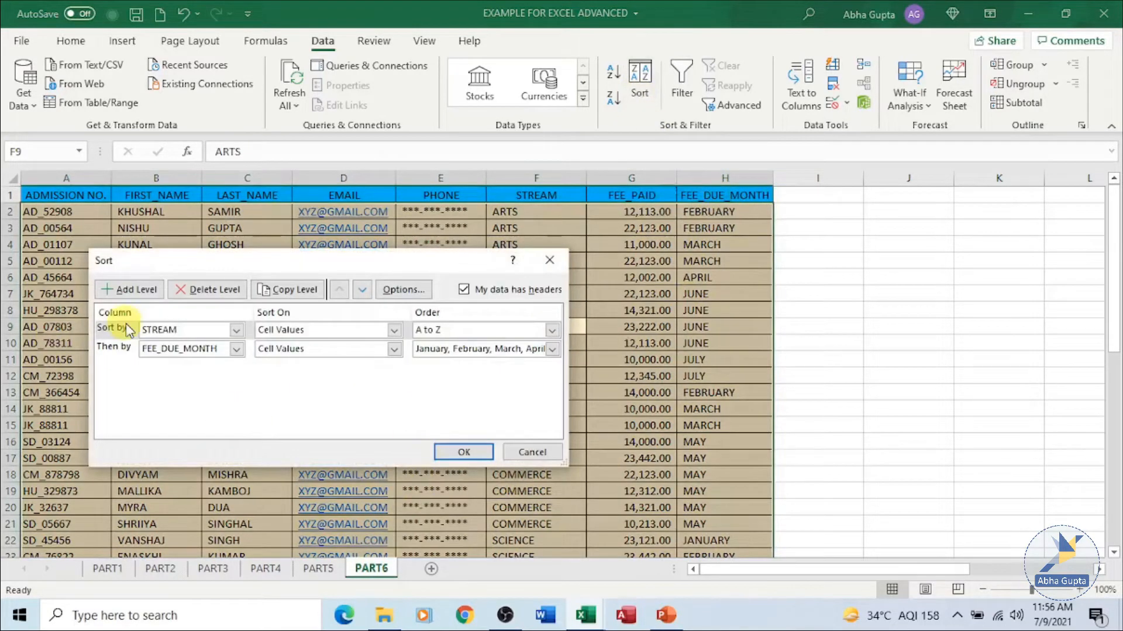
{"action": "left_click", "coordinate": [117, 352]}
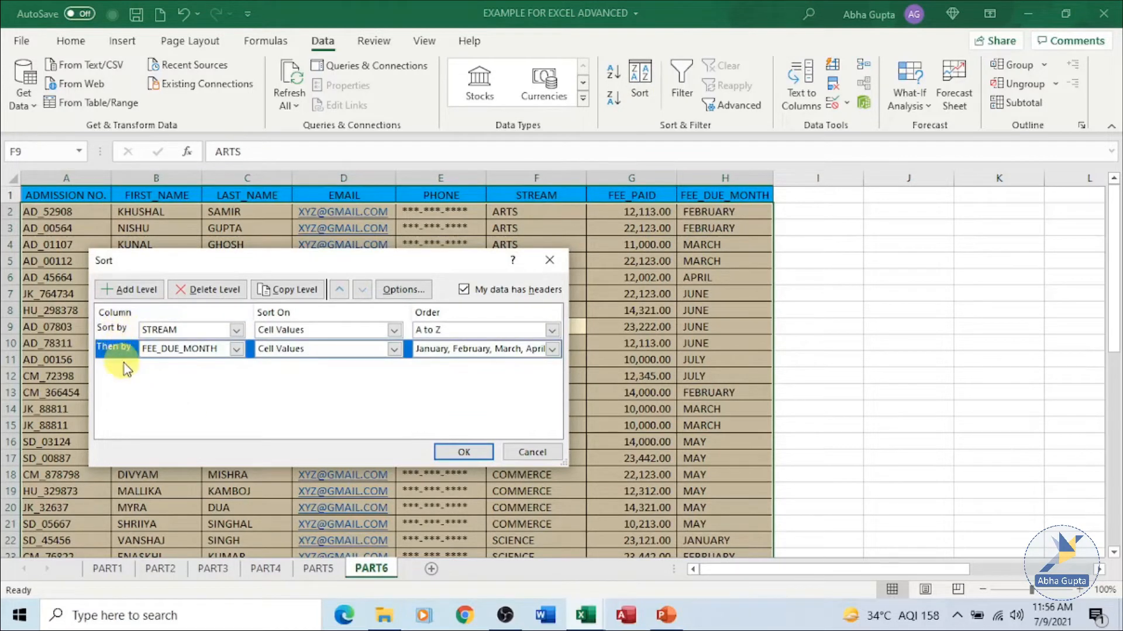
{"action": "left_click", "coordinate": [217, 291]}
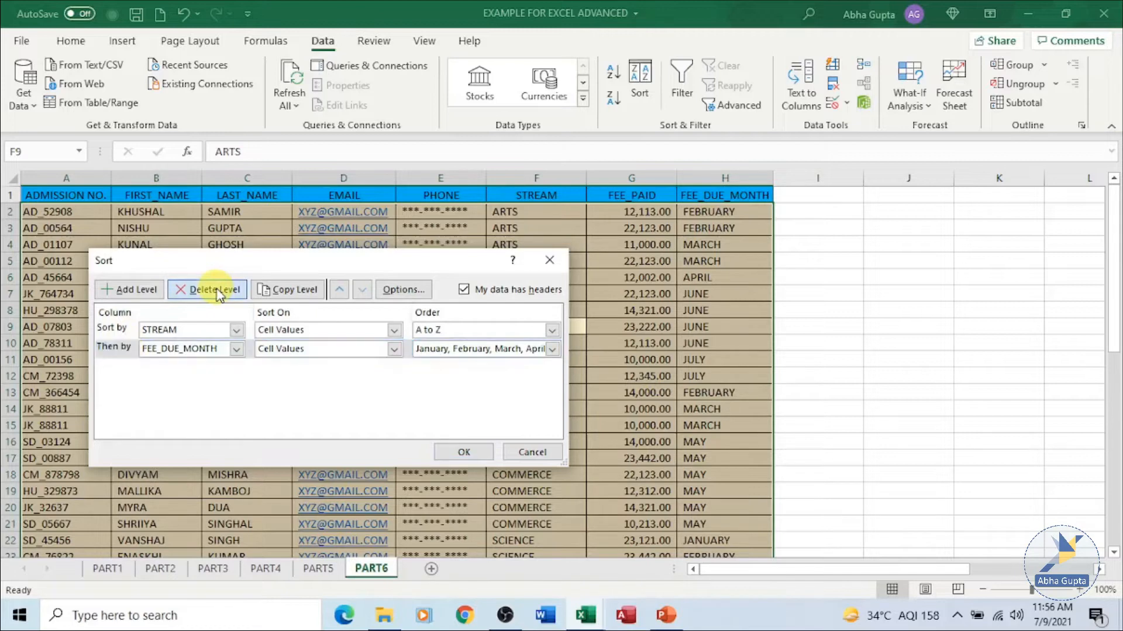
{"action": "left_click", "coordinate": [471, 455]}
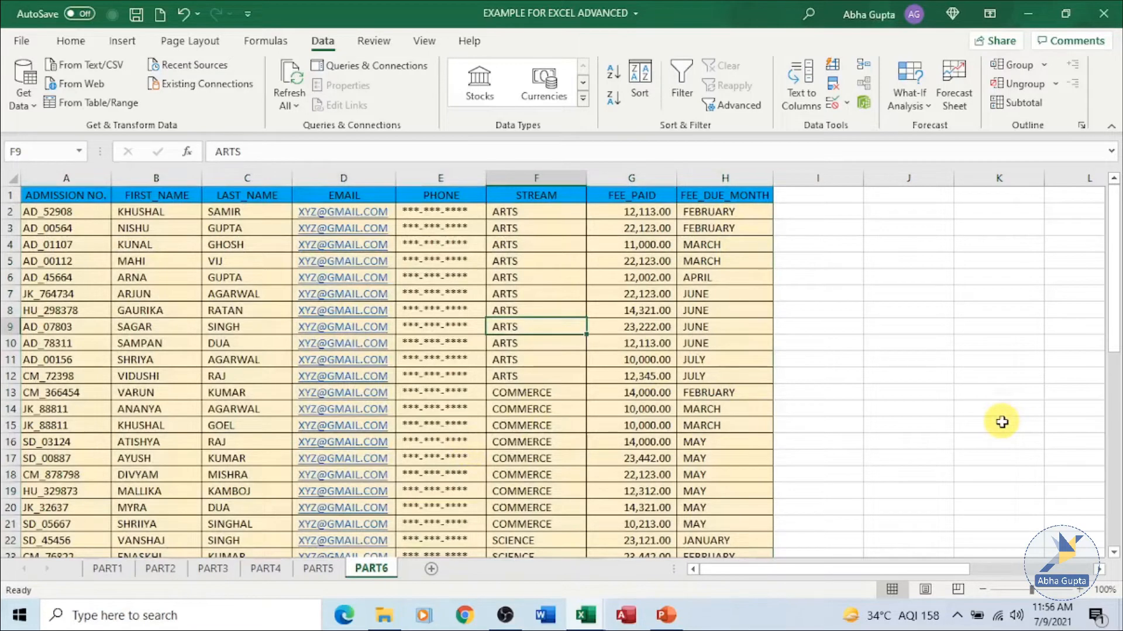
Undo the sorting to bring the student table back to its original row order.
{"action": "left_click", "coordinate": [945, 437]}
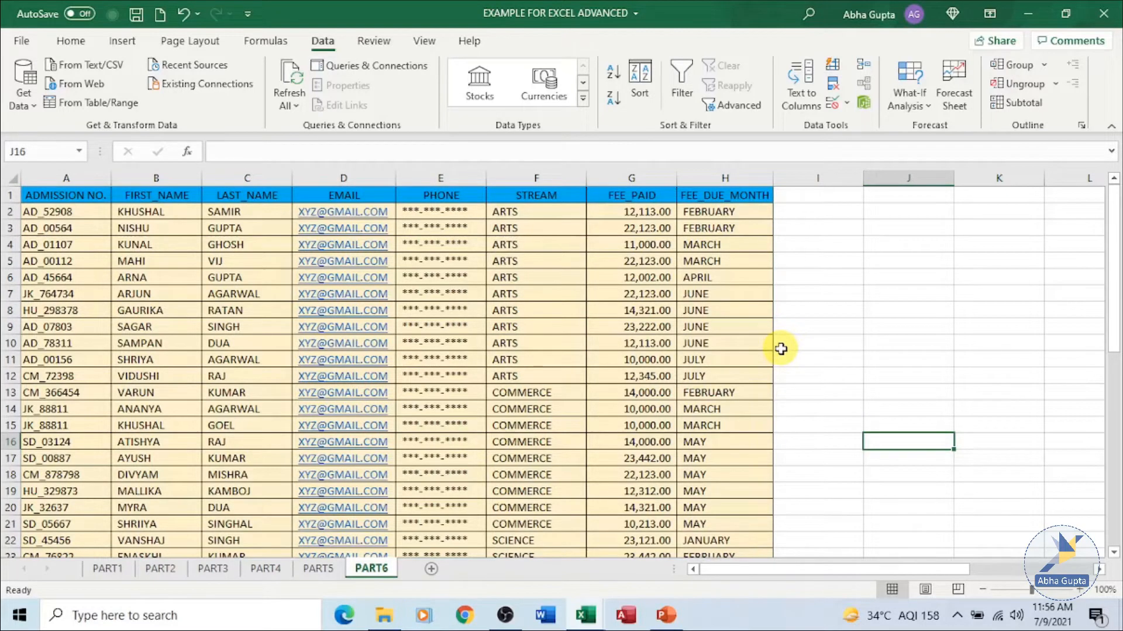
{"action": "key", "text": "ctrl+z"}
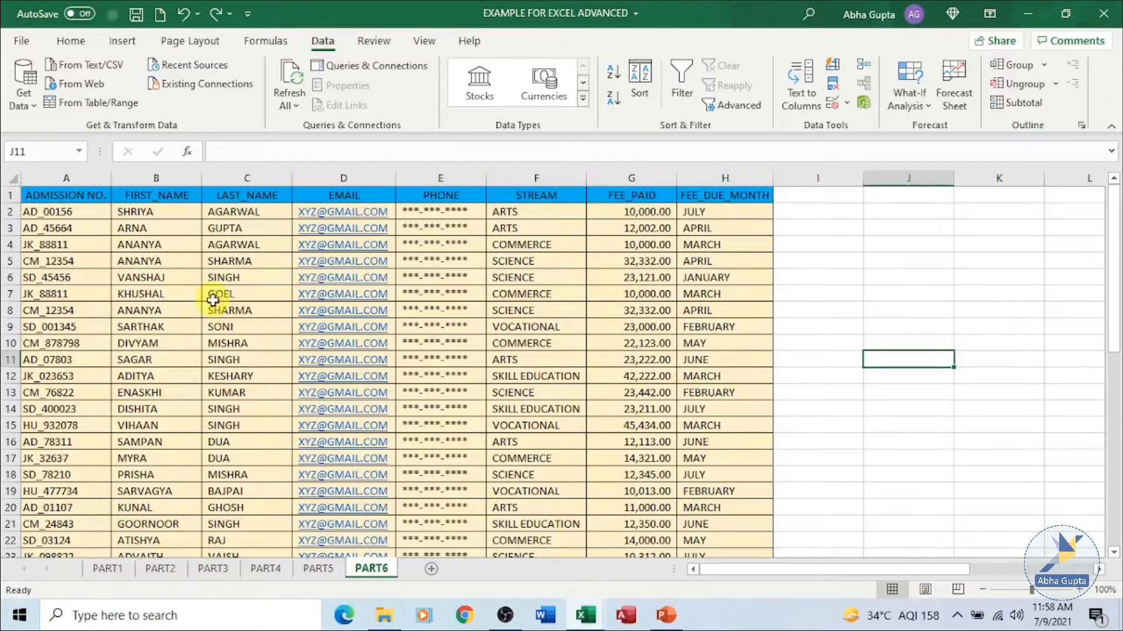
Turn on filtering for the student table's headers and sort the table by STREAM from A to Z.
{"action": "left_click", "coordinate": [229, 325]}
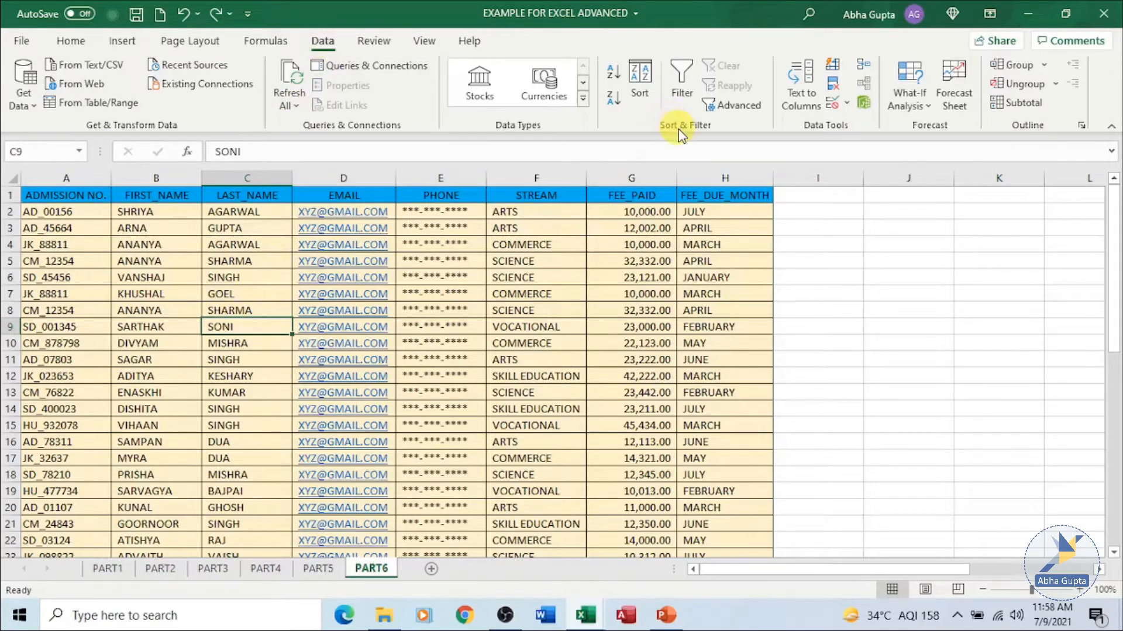
{"action": "left_click", "coordinate": [681, 95]}
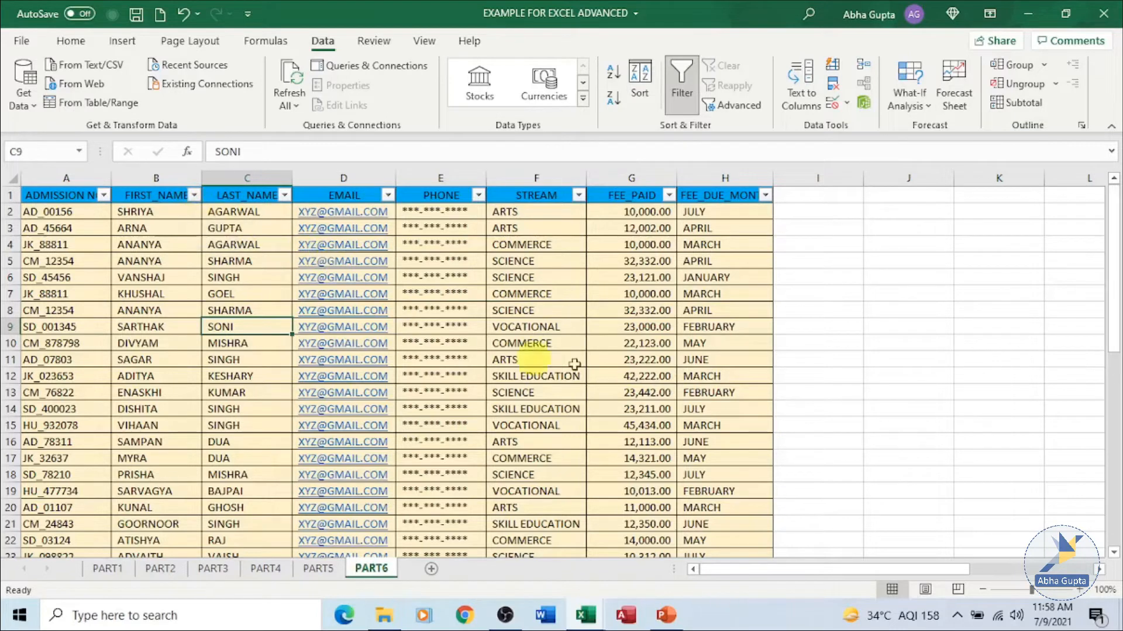
{"action": "left_click", "coordinate": [577, 196]}
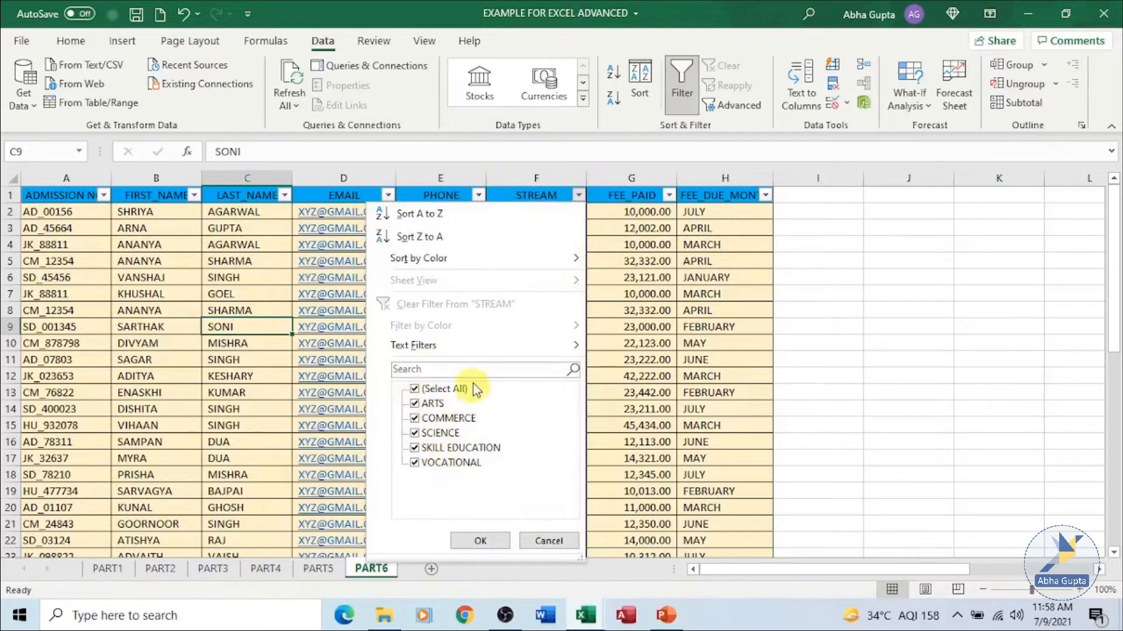
{"action": "left_click", "coordinate": [415, 389]}
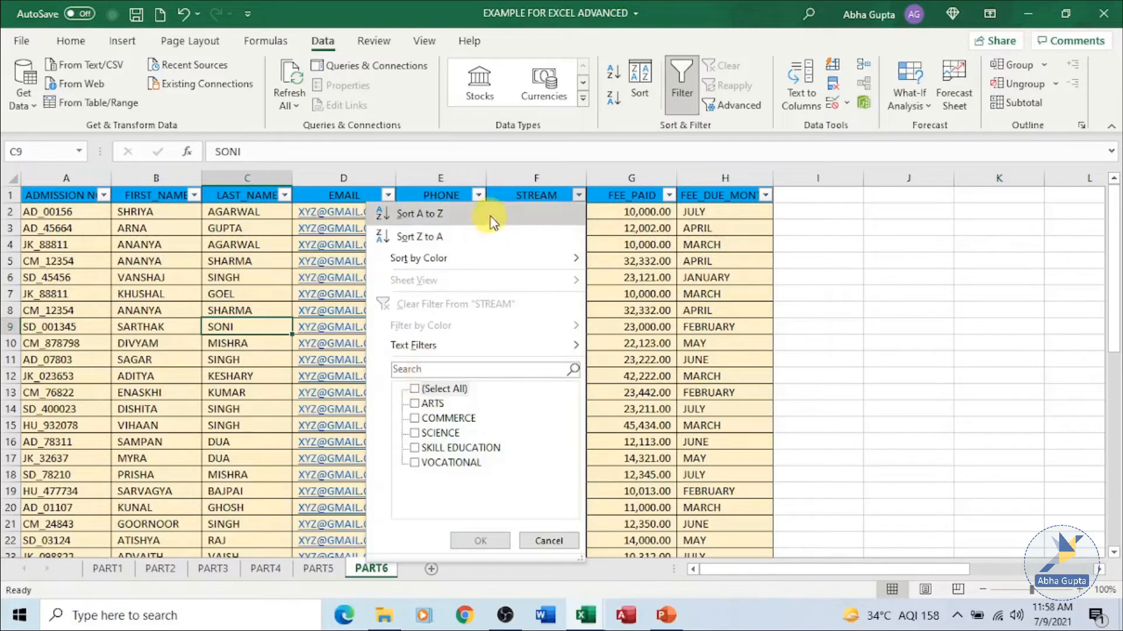
{"action": "left_click", "coordinate": [563, 216]}
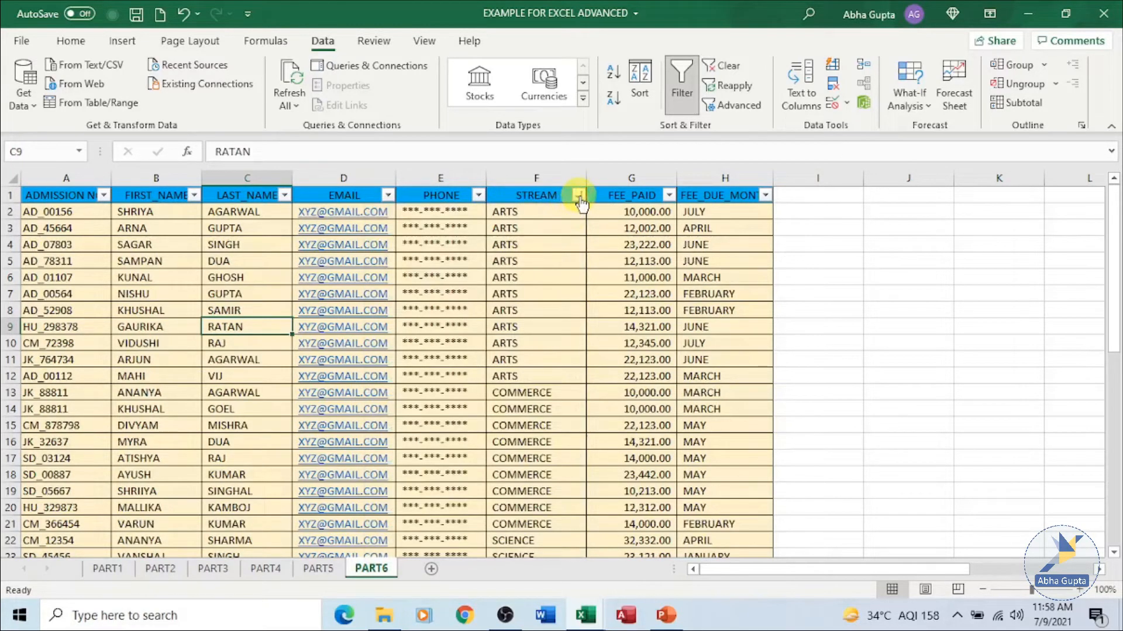
Filter the STREAM column to show only the VOCATIONAL rows.
{"action": "left_click", "coordinate": [578, 194]}
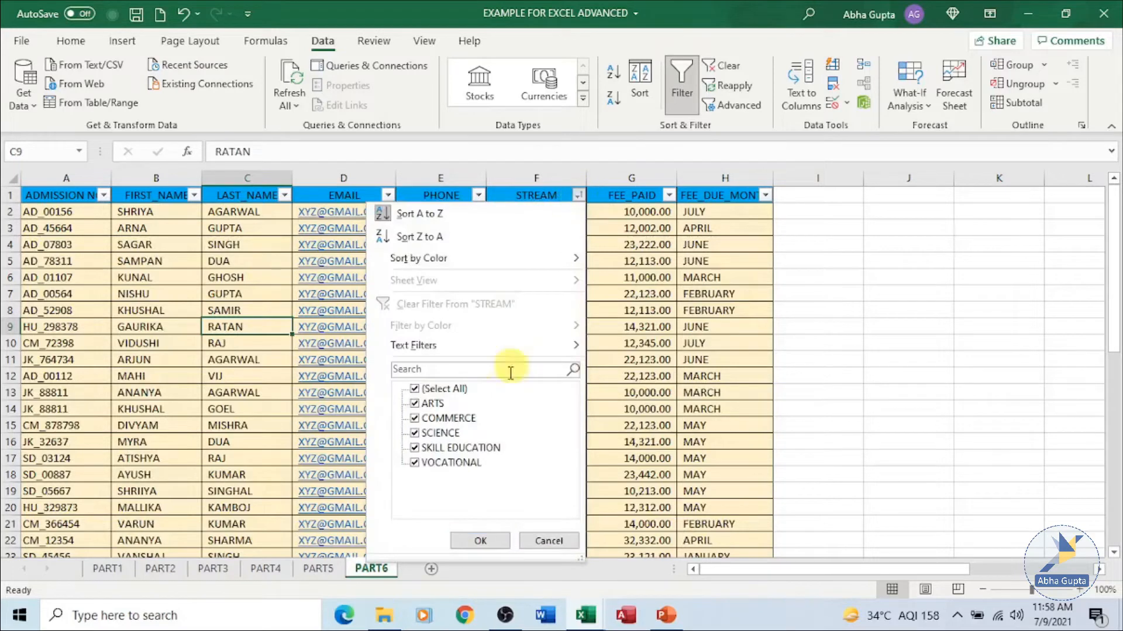
{"action": "left_click", "coordinate": [446, 389]}
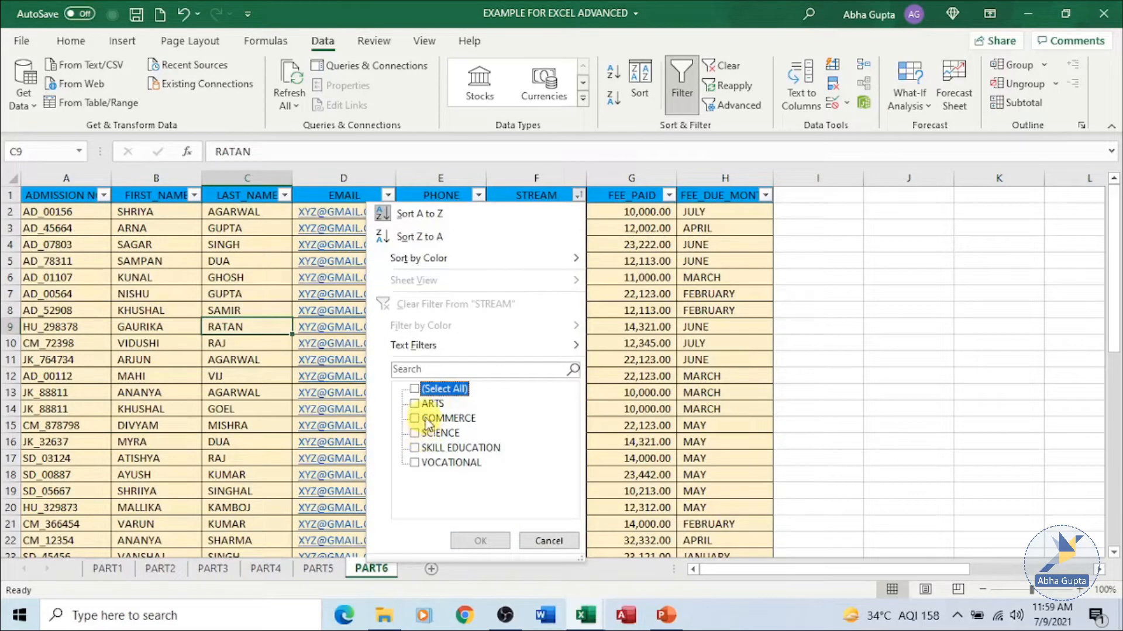
{"action": "left_click", "coordinate": [433, 465]}
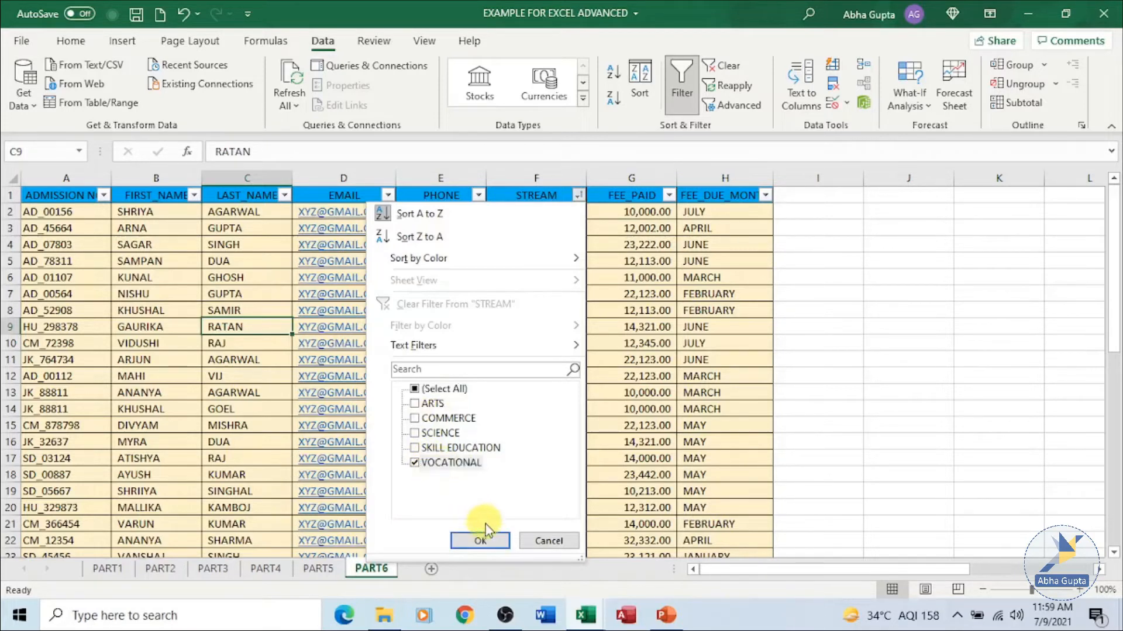
{"action": "left_click", "coordinate": [479, 540]}
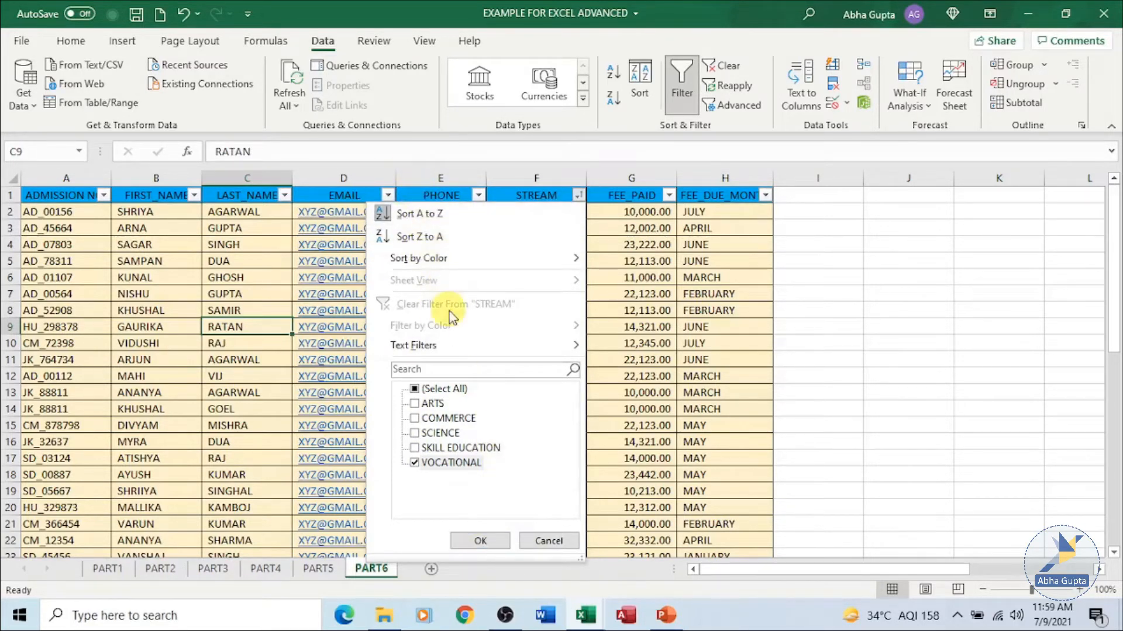
{"action": "left_click", "coordinate": [500, 542]}
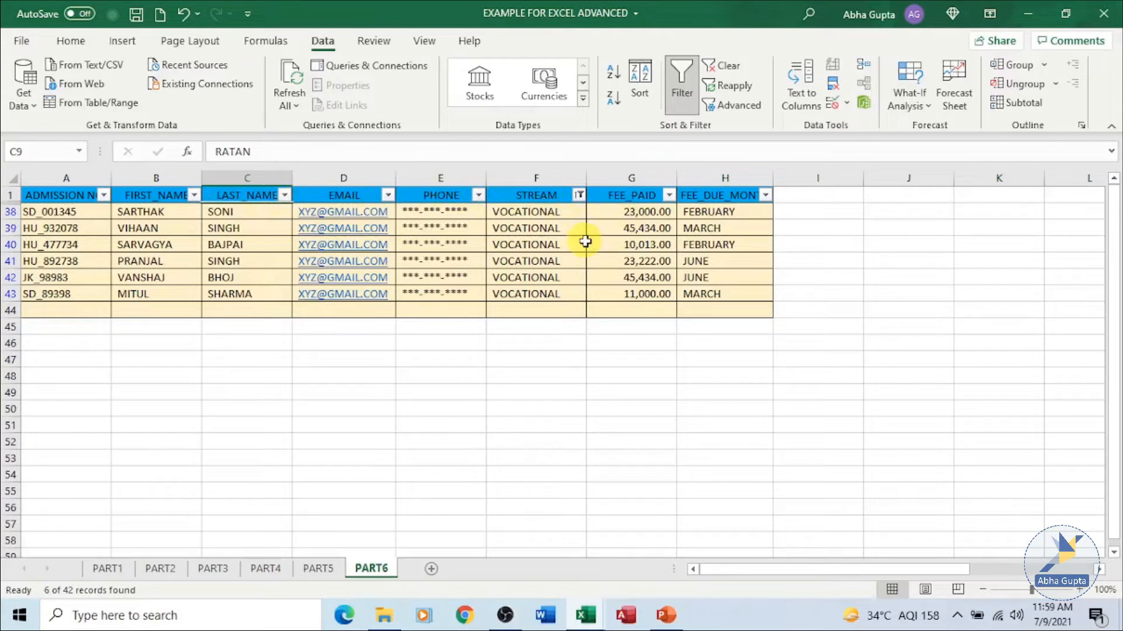
Reselect all streams in the STREAM filter to show every student row again.
{"action": "left_click", "coordinate": [579, 195]}
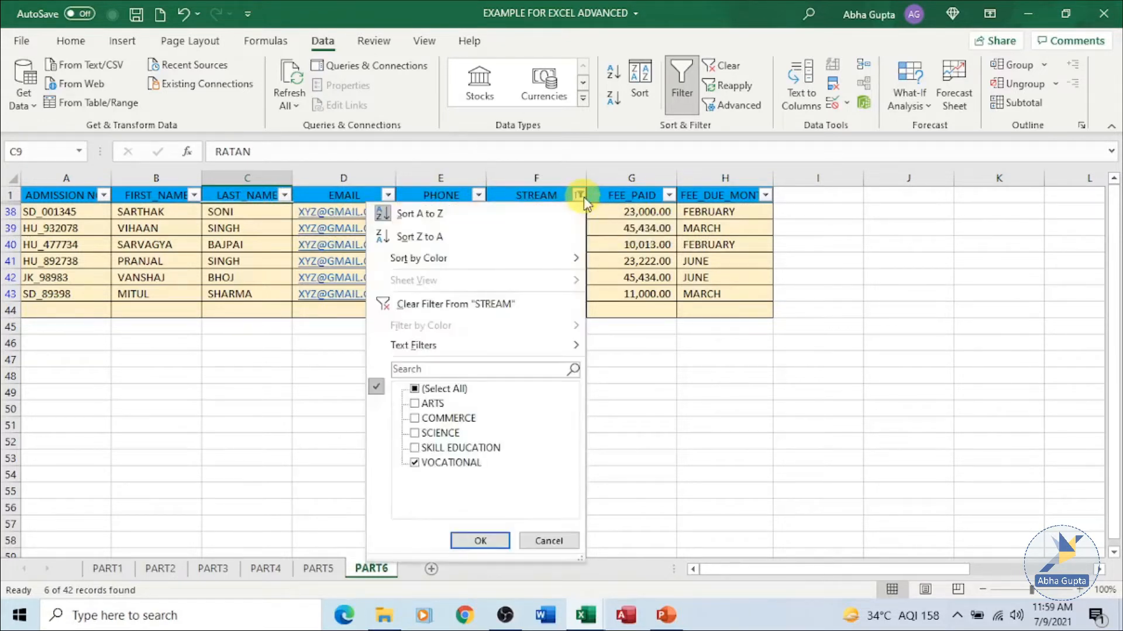
{"action": "left_click", "coordinate": [416, 391]}
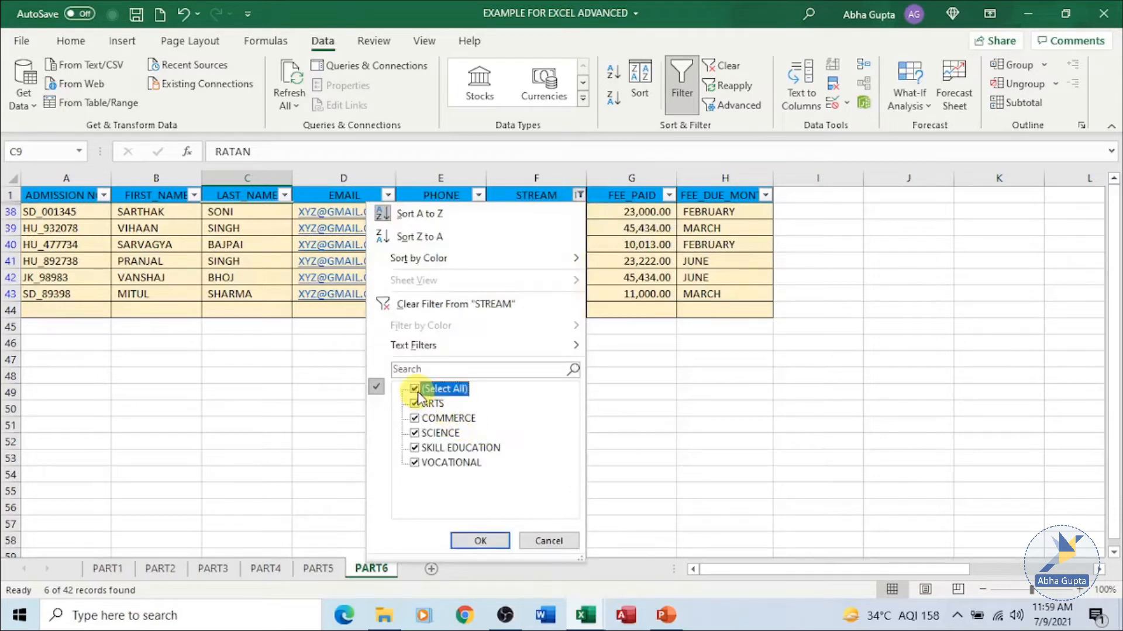
{"action": "left_click", "coordinate": [490, 541]}
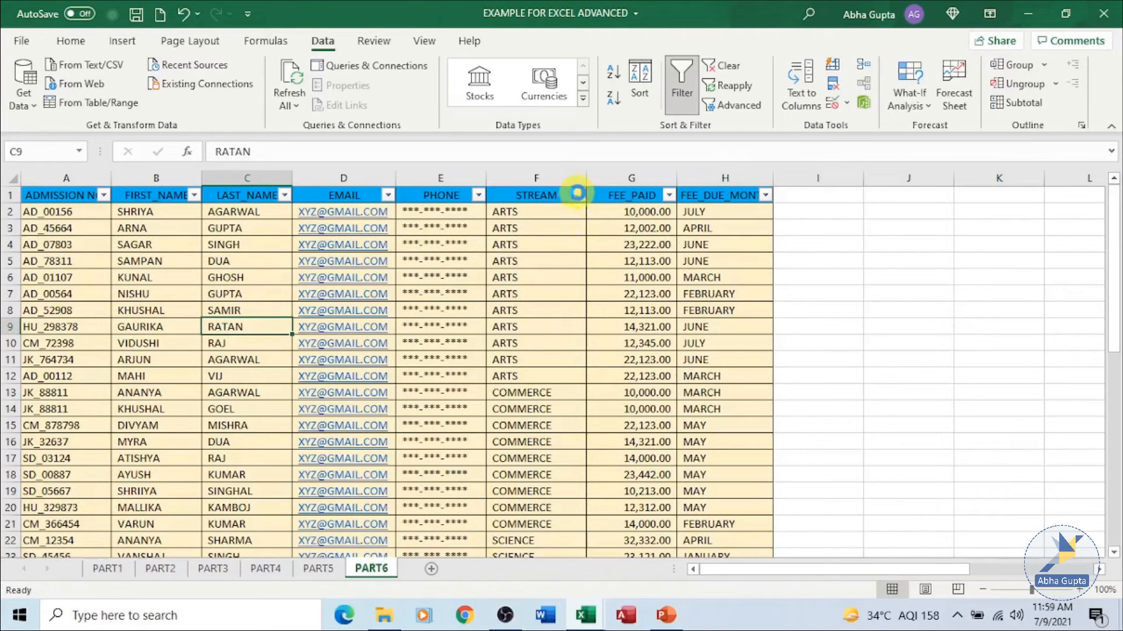
Turn the student table's header filters off and back on.
{"action": "left_click", "coordinate": [579, 195]}
{"action": "left_click", "coordinate": [582, 196]}
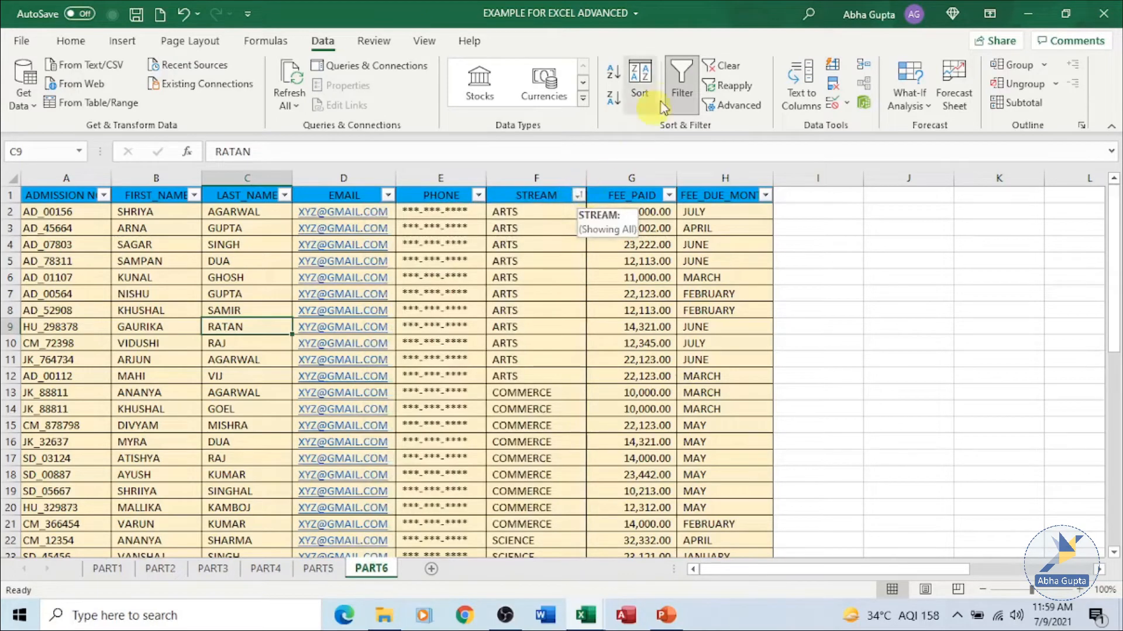
{"action": "left_click", "coordinate": [681, 88]}
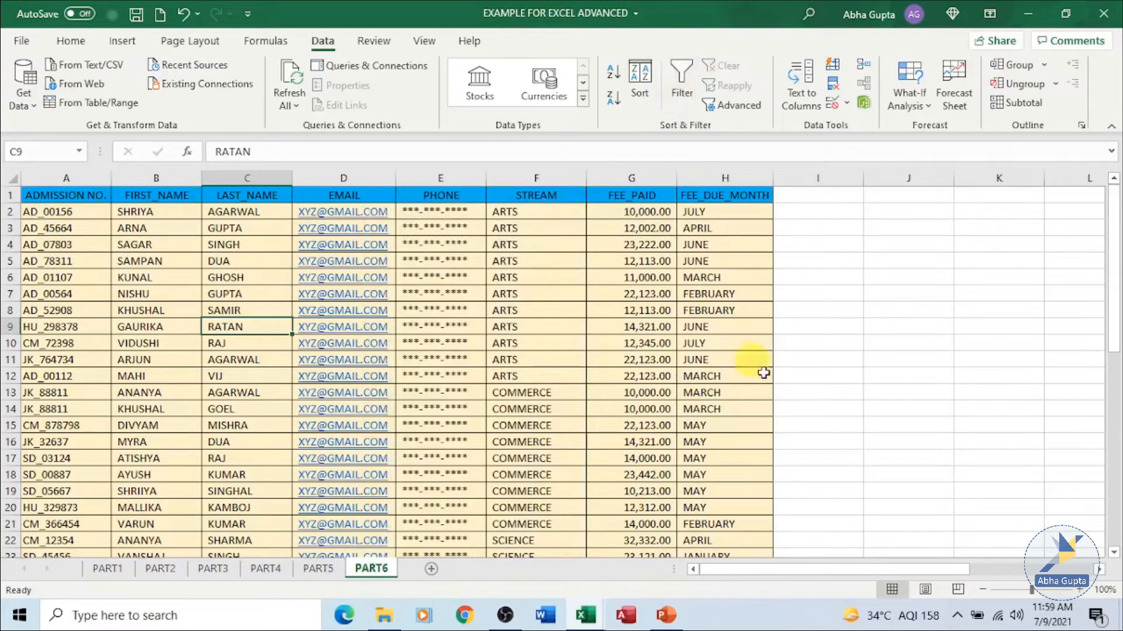
{"action": "left_click", "coordinate": [680, 82]}
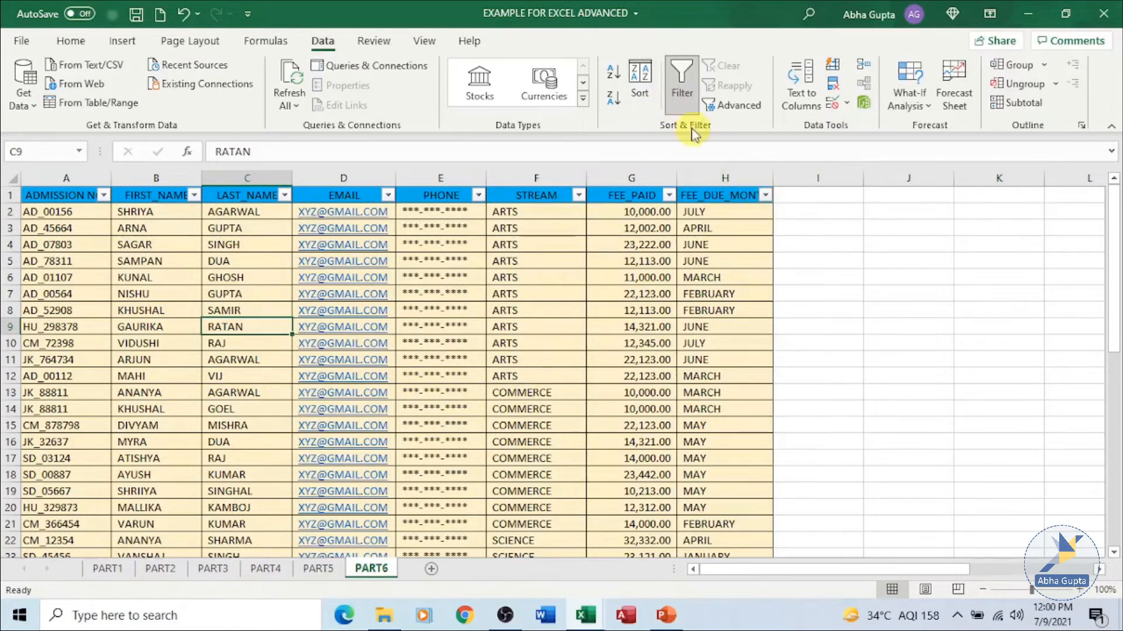
{"action": "left_click", "coordinate": [679, 99]}
{"action": "left_click", "coordinate": [689, 98]}
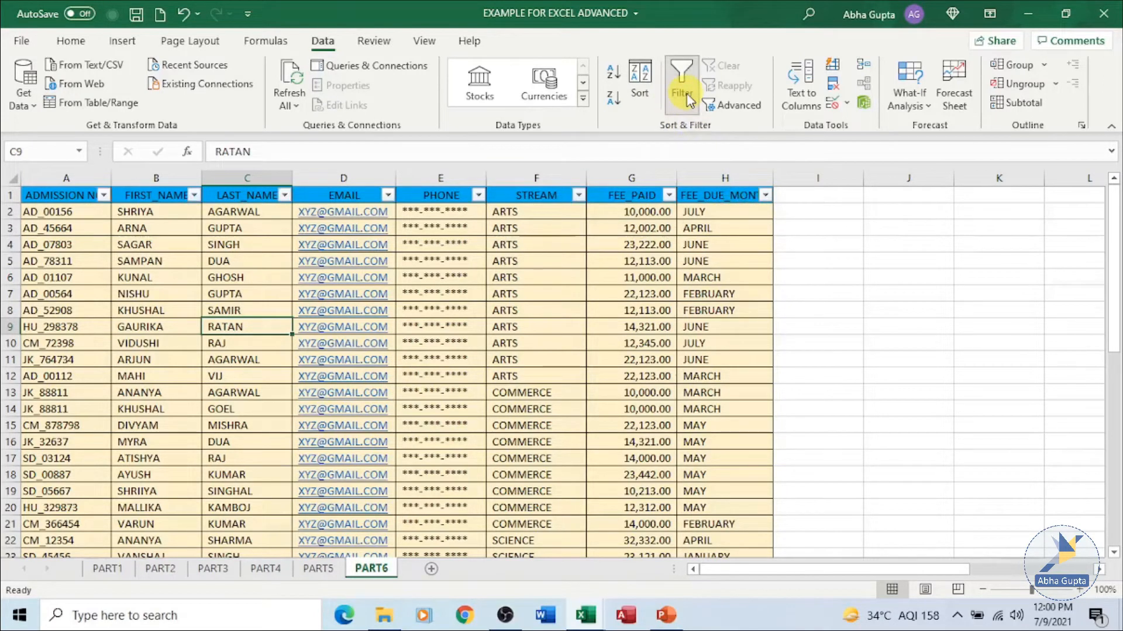
Start a custom text filter on FEE_DUE_MONTH with the first condition set to equals JULY.
{"action": "left_click", "coordinate": [765, 197]}
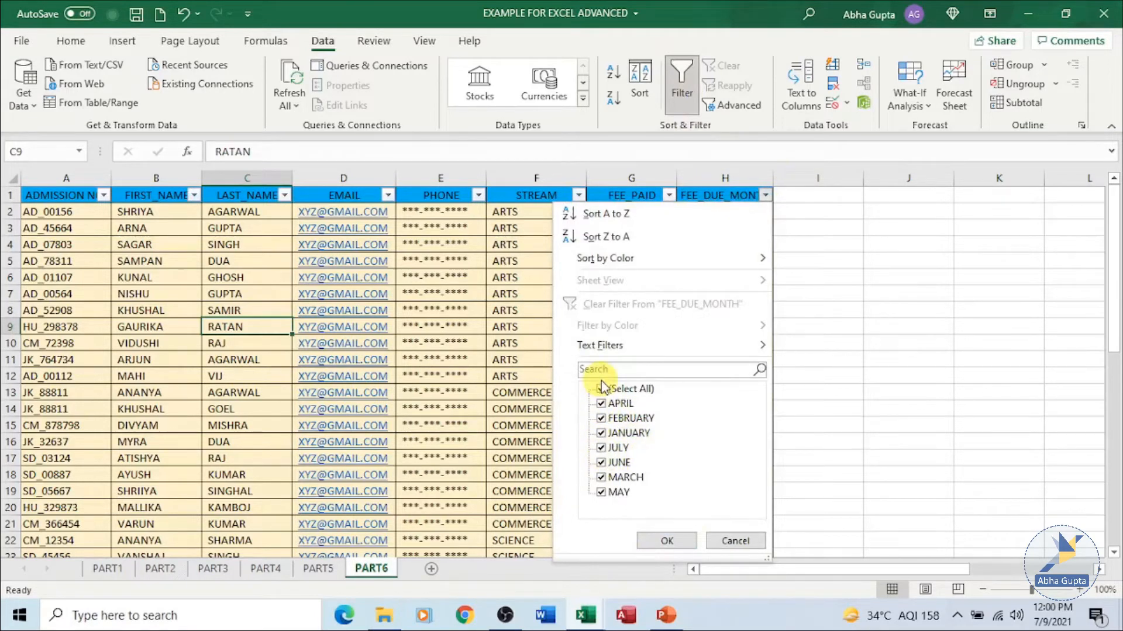
{"action": "mouse_move", "coordinate": [608, 354]}
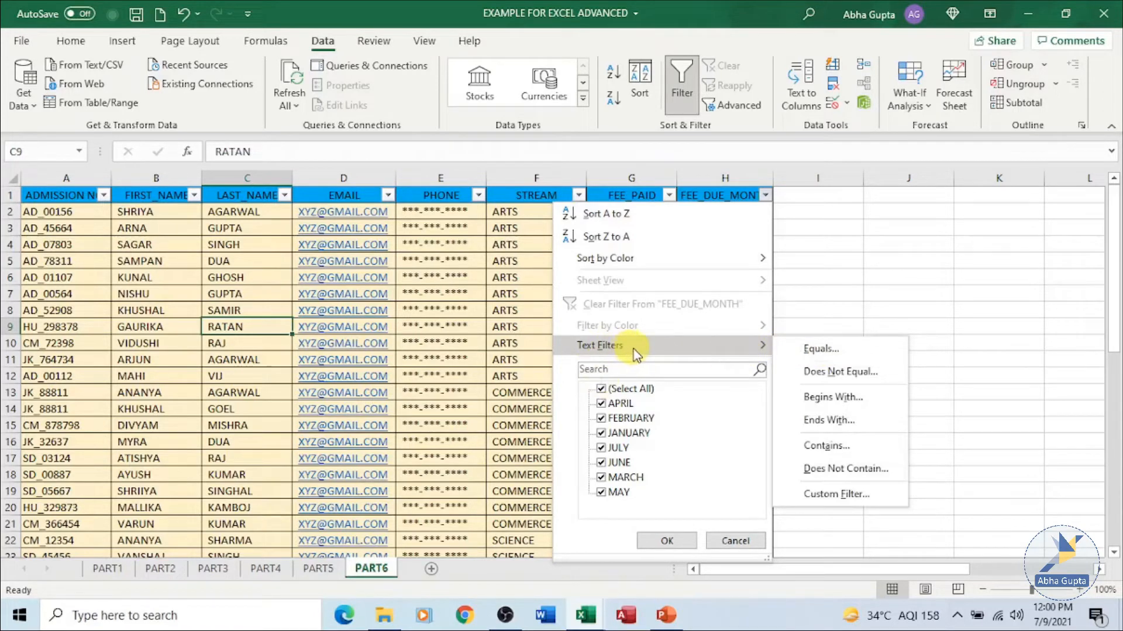
{"action": "left_click", "coordinate": [833, 351]}
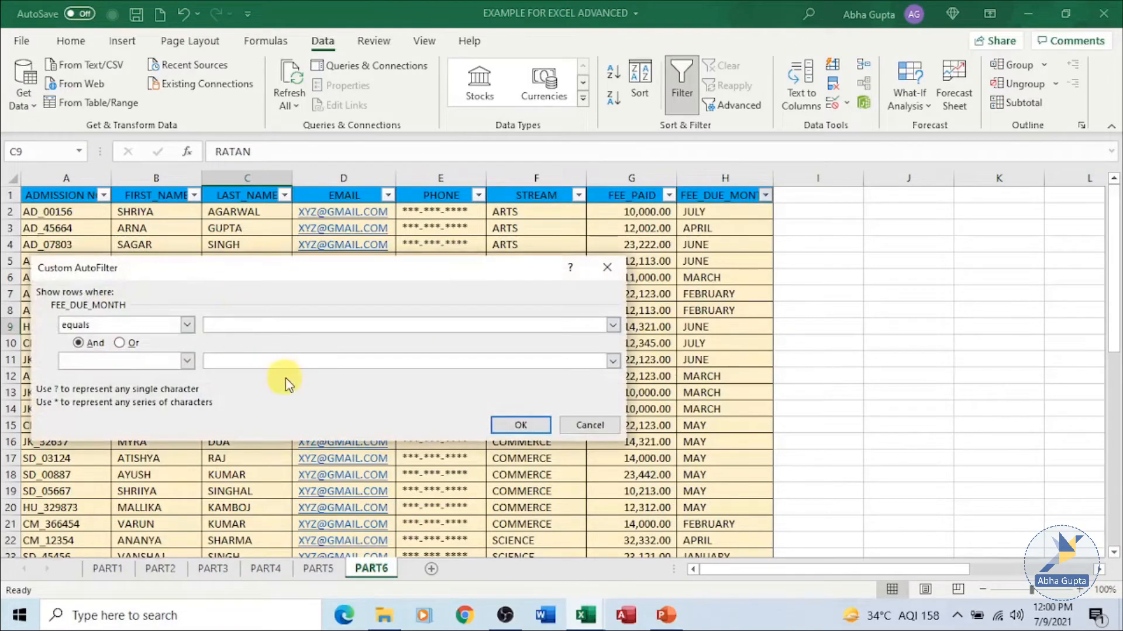
{"action": "left_click_drag", "start_coordinate": [211, 283], "coordinate": [334, 284]}
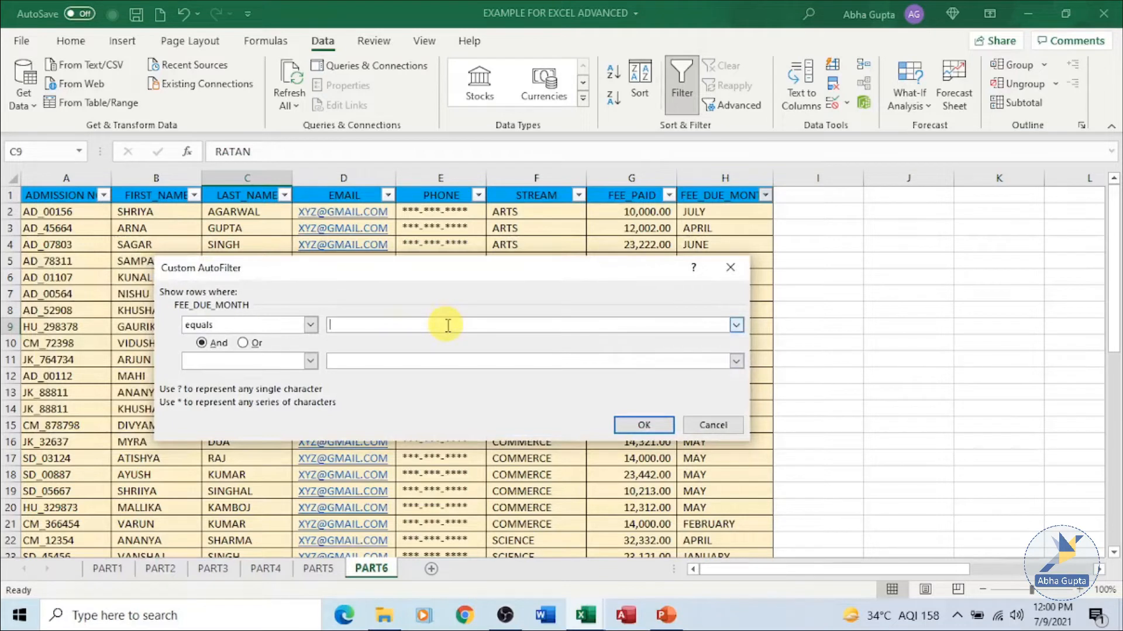
{"action": "left_click", "coordinate": [736, 325]}
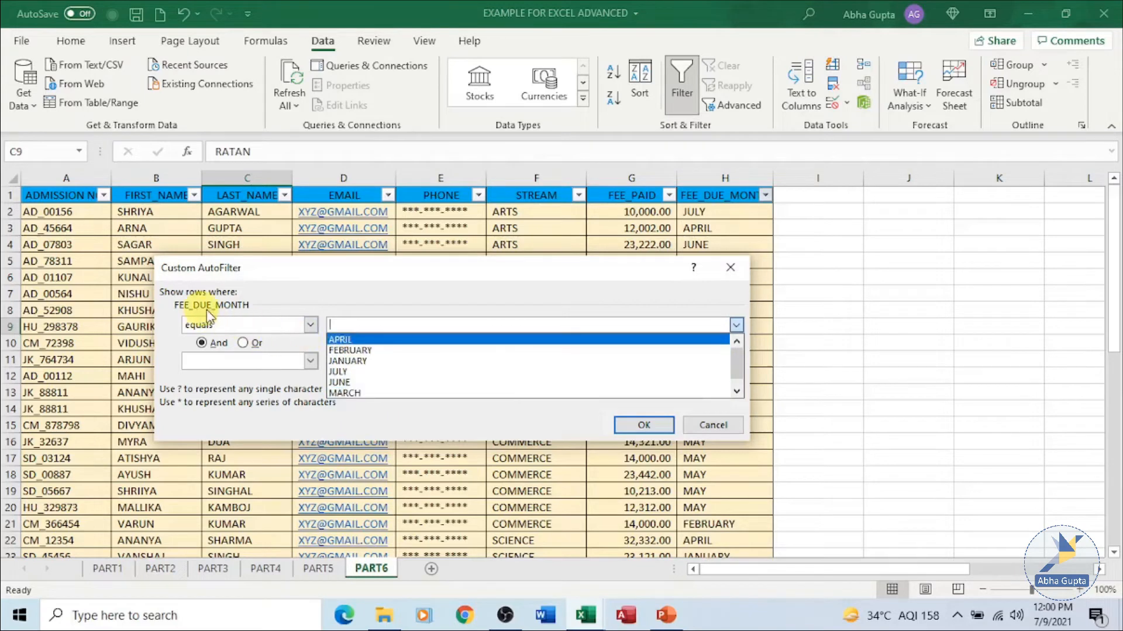
{"action": "left_click", "coordinate": [402, 380]}
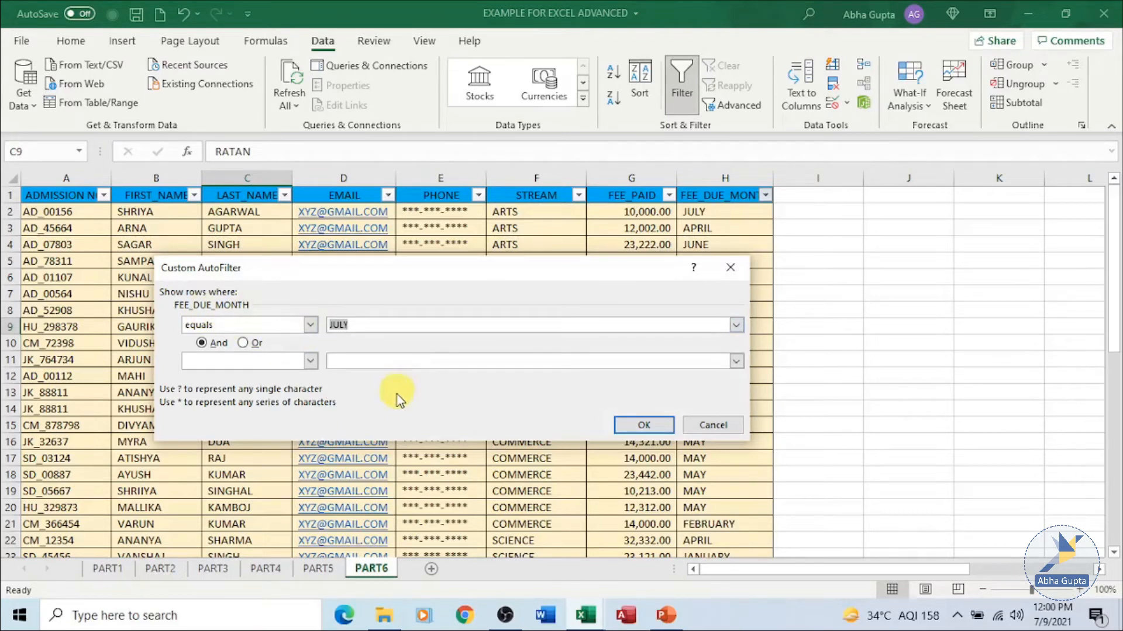
Add an Or condition of equals JUNE to the FEE_DUE_MONTH custom filter and apply it.
{"action": "left_click", "coordinate": [242, 343]}
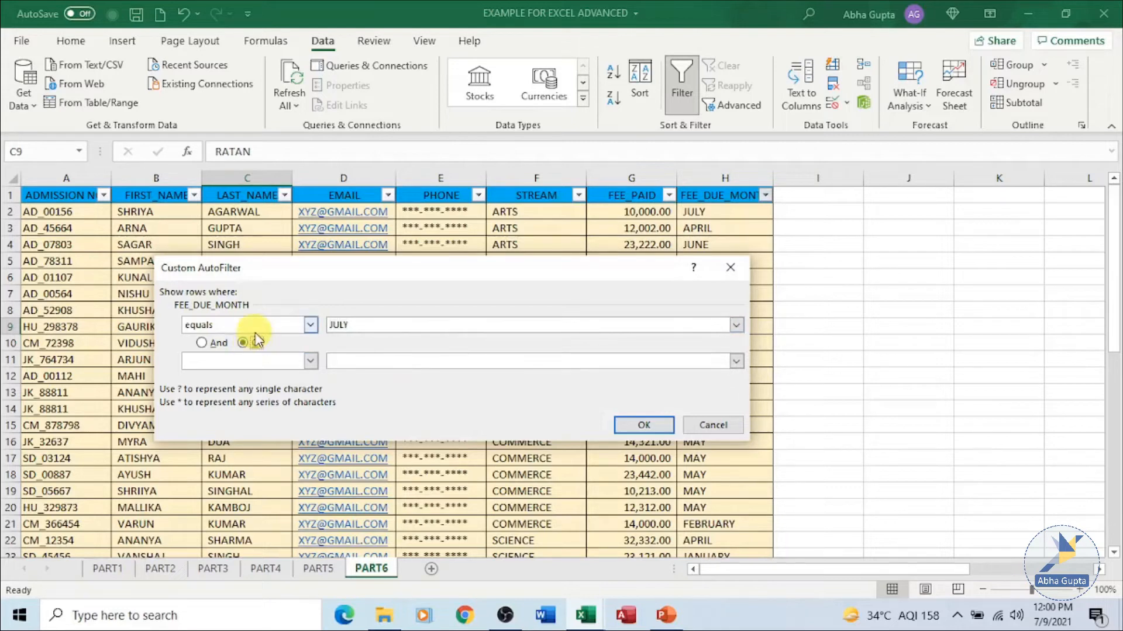
{"action": "left_click", "coordinate": [310, 362]}
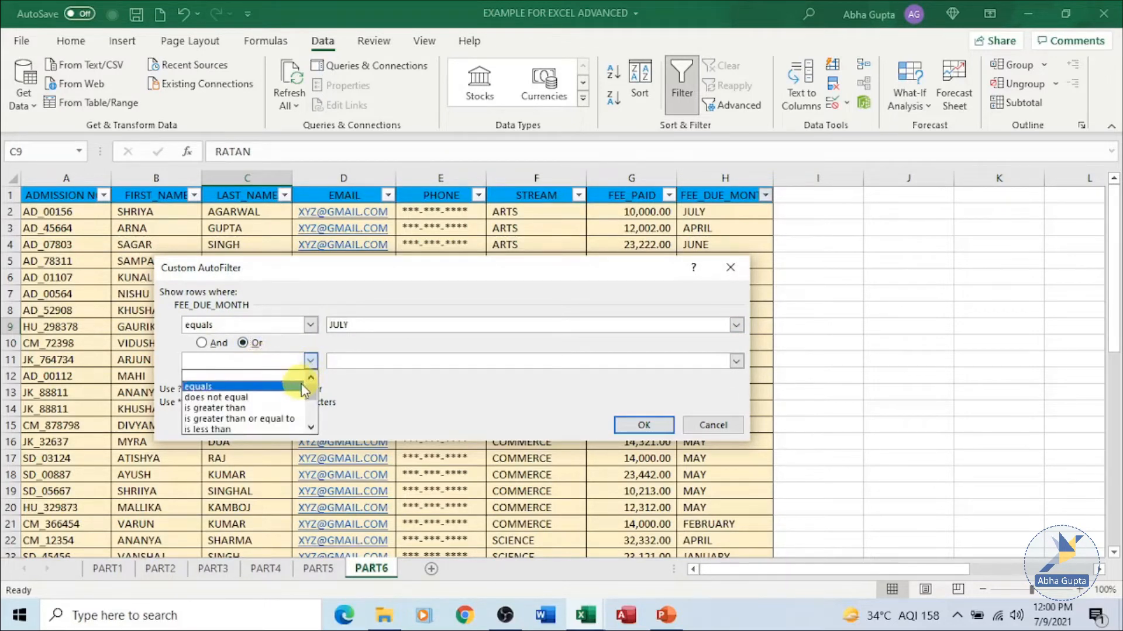
{"action": "left_click", "coordinate": [302, 387]}
{"action": "left_click", "coordinate": [448, 364]}
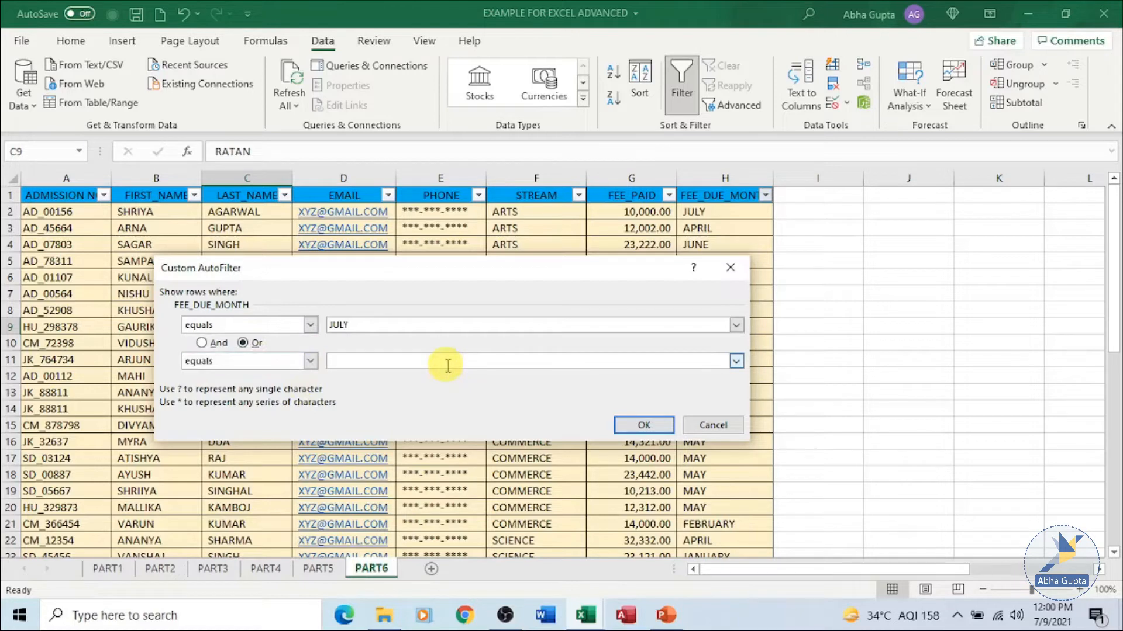
{"action": "left_click", "coordinate": [736, 362]}
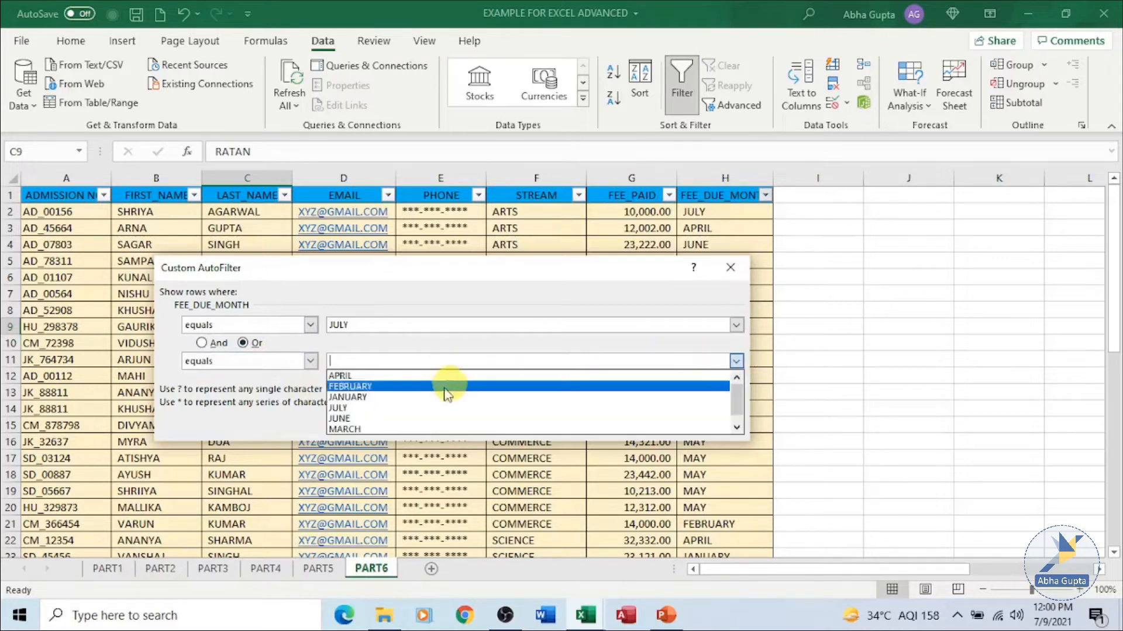
{"action": "left_click", "coordinate": [403, 419]}
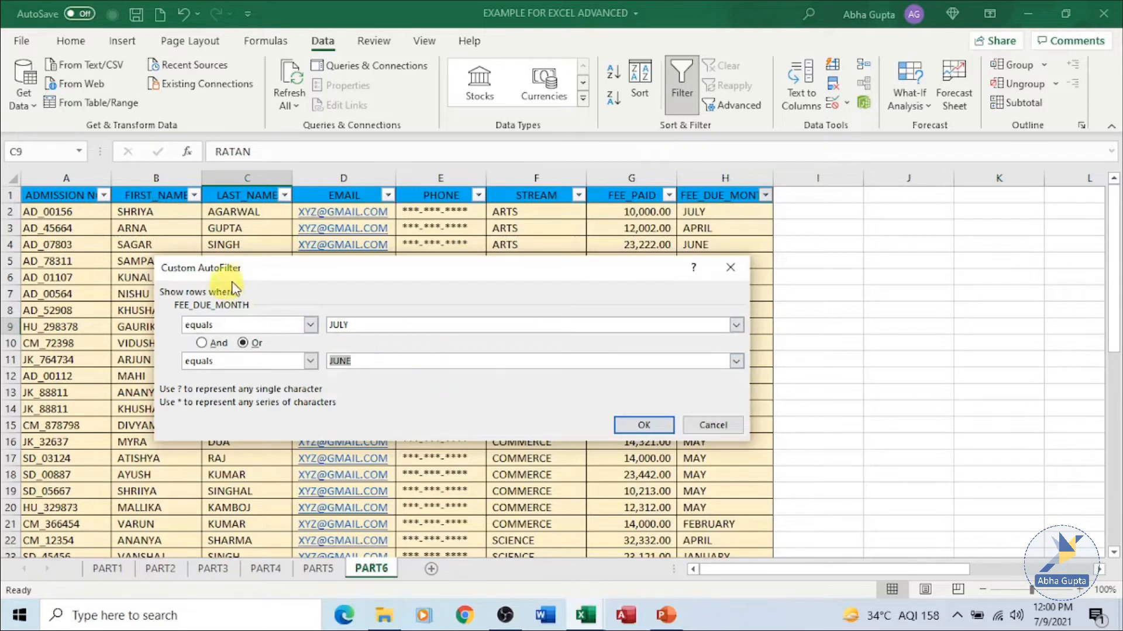
{"action": "left_click_drag", "start_coordinate": [254, 274], "coordinate": [394, 303]}
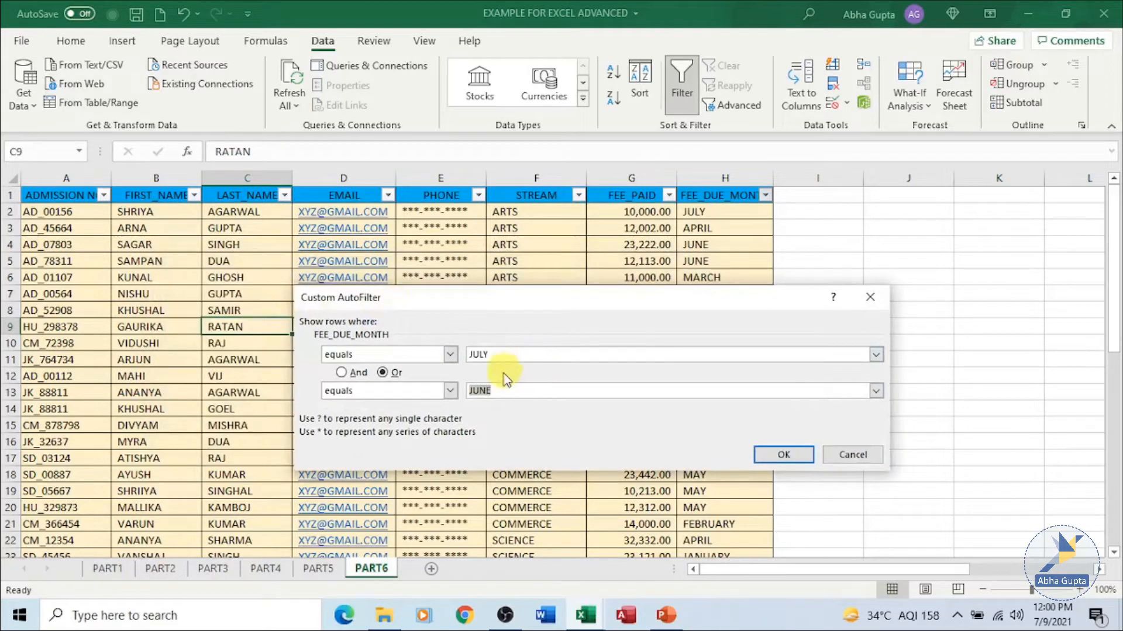
{"action": "left_click", "coordinate": [797, 456]}
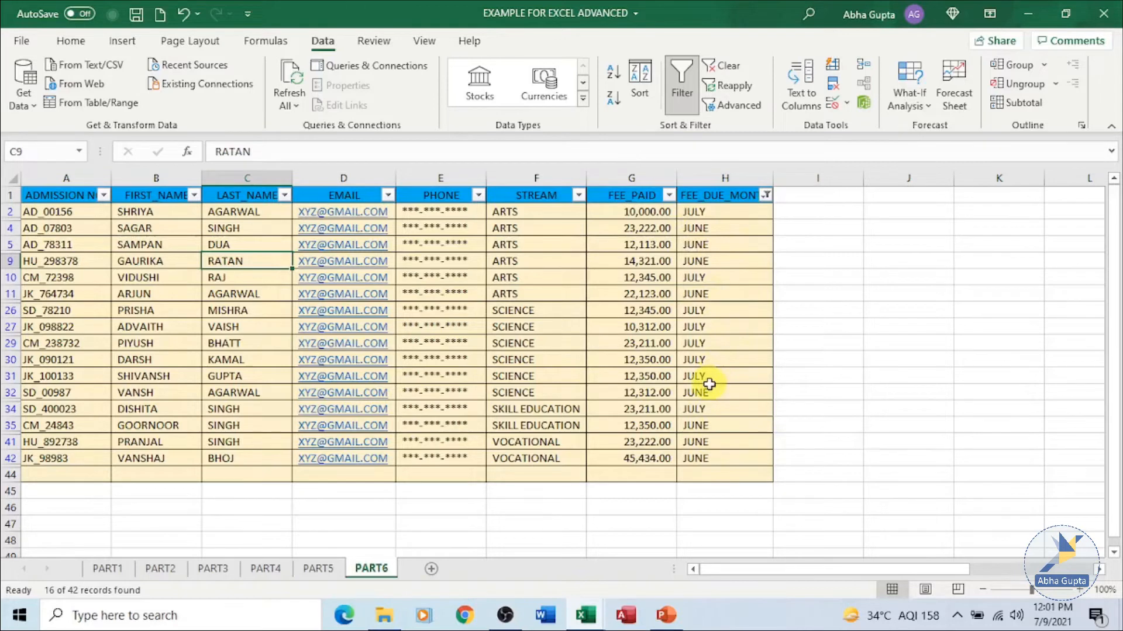
Clear the filter from the FEE_DUE_MONTH column to show all student rows again.
{"action": "left_click", "coordinate": [766, 195]}
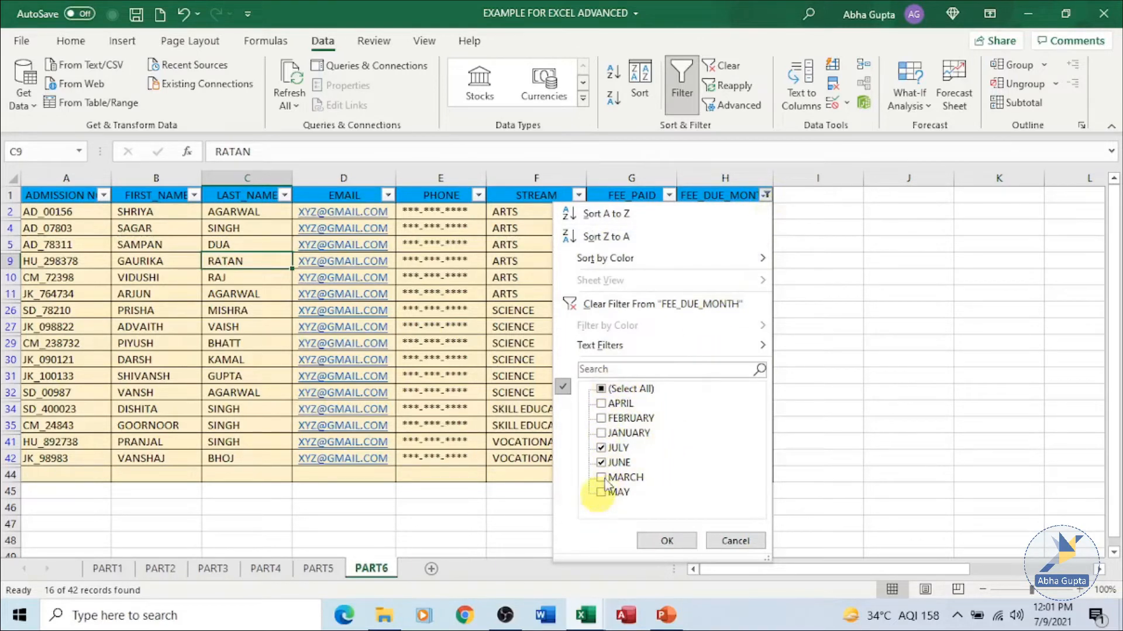
{"action": "left_click", "coordinate": [695, 309]}
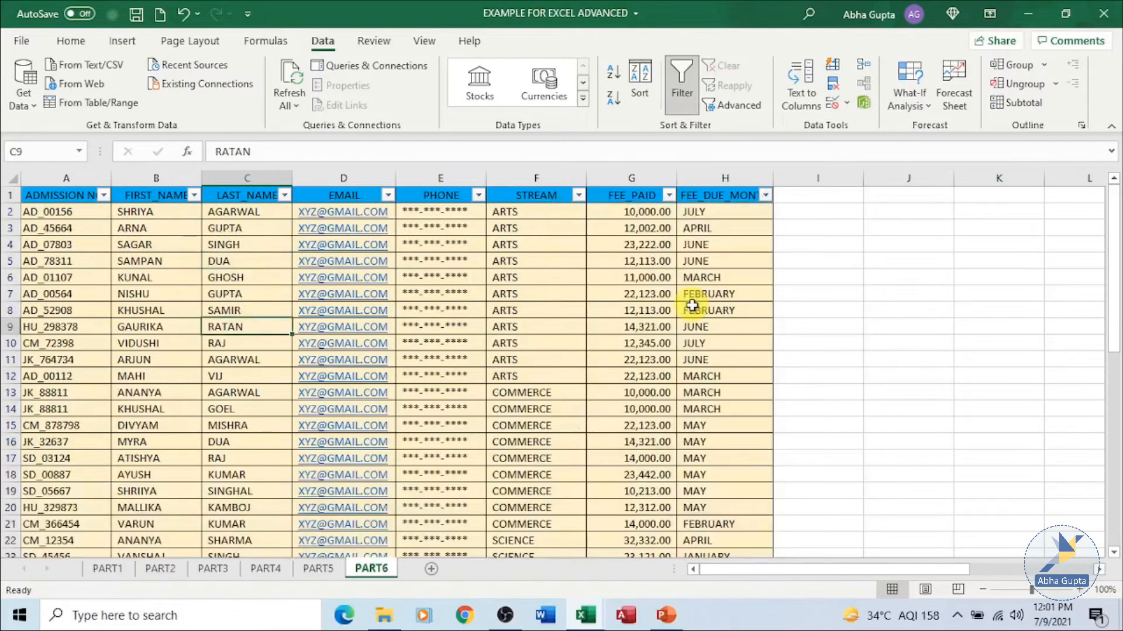
{"action": "scroll", "coordinate": [778, 316], "scroll_direction": "down", "scroll_amount": 5}
{"action": "scroll", "coordinate": [773, 317], "scroll_direction": "up", "scroll_amount": 5}
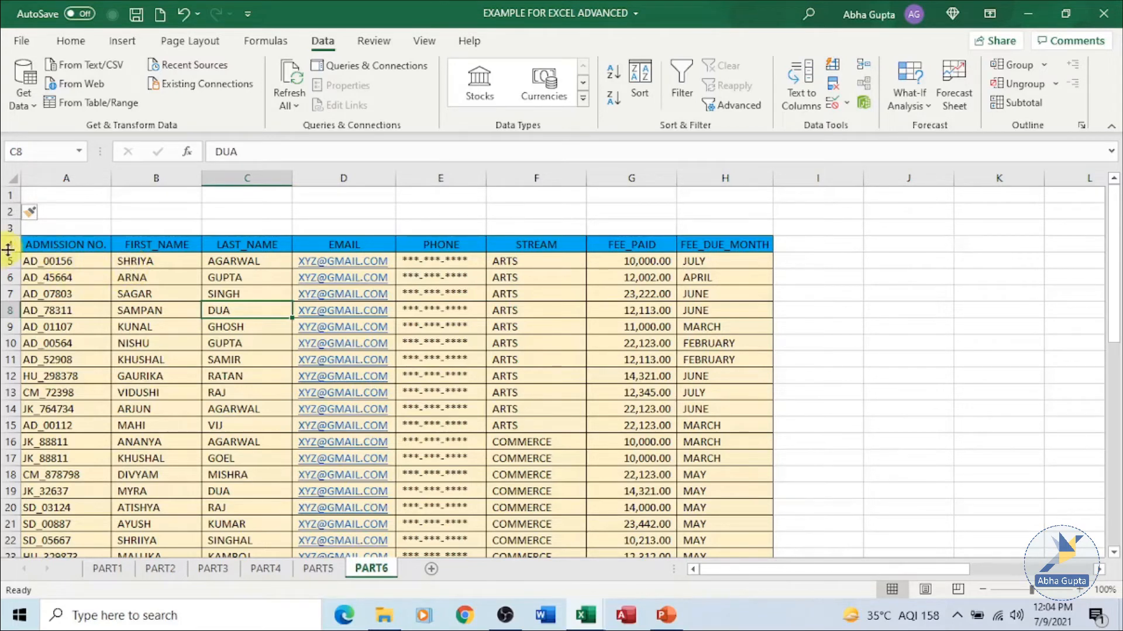
Copy the table's header row A4:H4 into row 1, starting at A1, as headings for a criteria range.
{"action": "left_click_drag", "start_coordinate": [24, 239], "coordinate": [752, 244]}
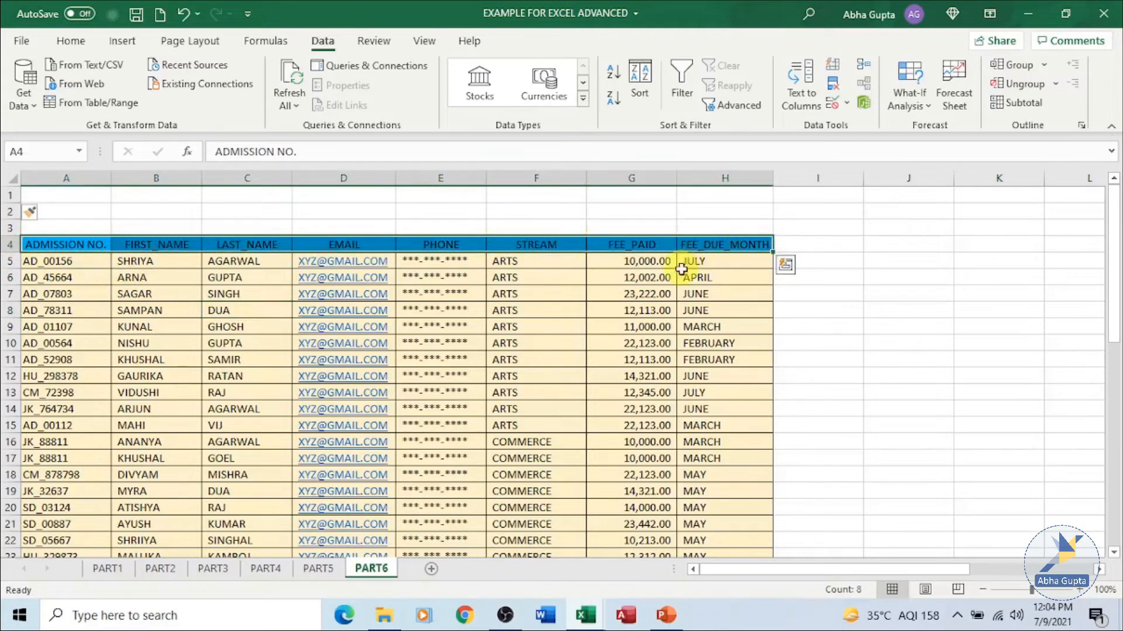
{"action": "key", "text": "ctrl+c"}
{"action": "left_click", "coordinate": [92, 199]}
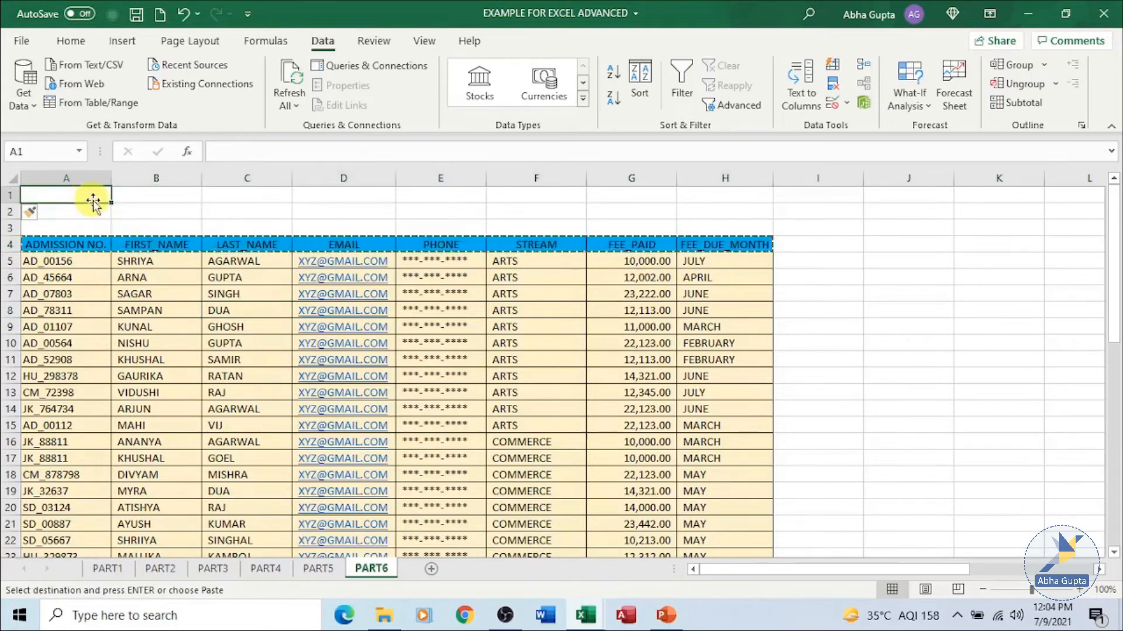
{"action": "key", "text": "ctrl+v"}
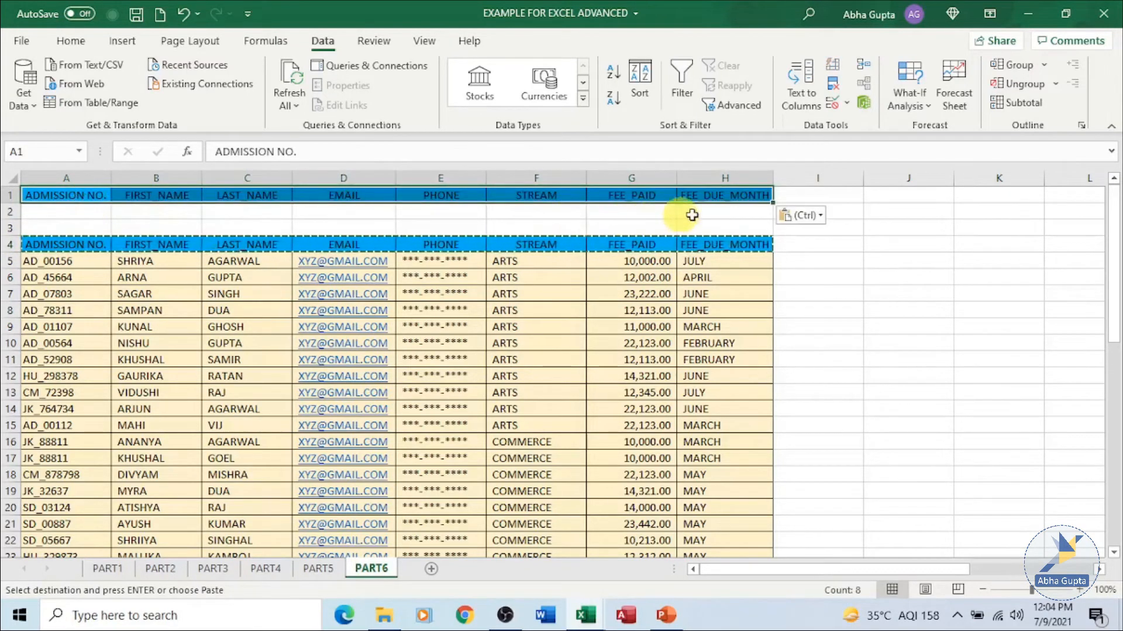
{"action": "left_click", "coordinate": [705, 213]}
{"action": "key", "text": "Escape"}
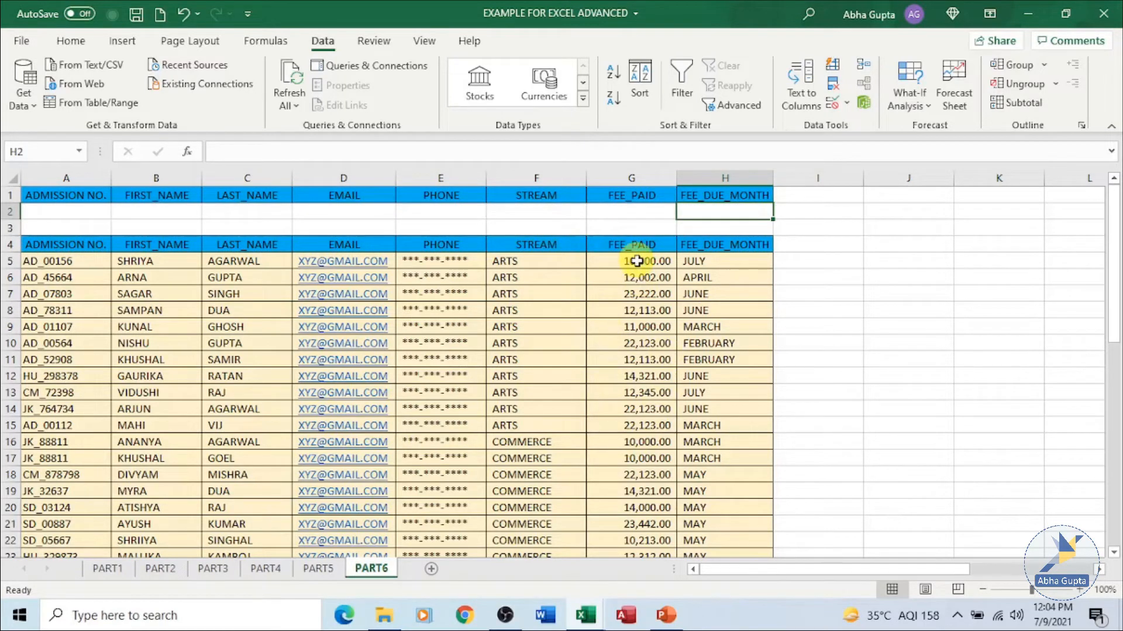
Enter 10000 as the FEE_PAID criterion in cell G2.
{"action": "left_click", "coordinate": [611, 210]}
{"action": "type", "text": "10"}
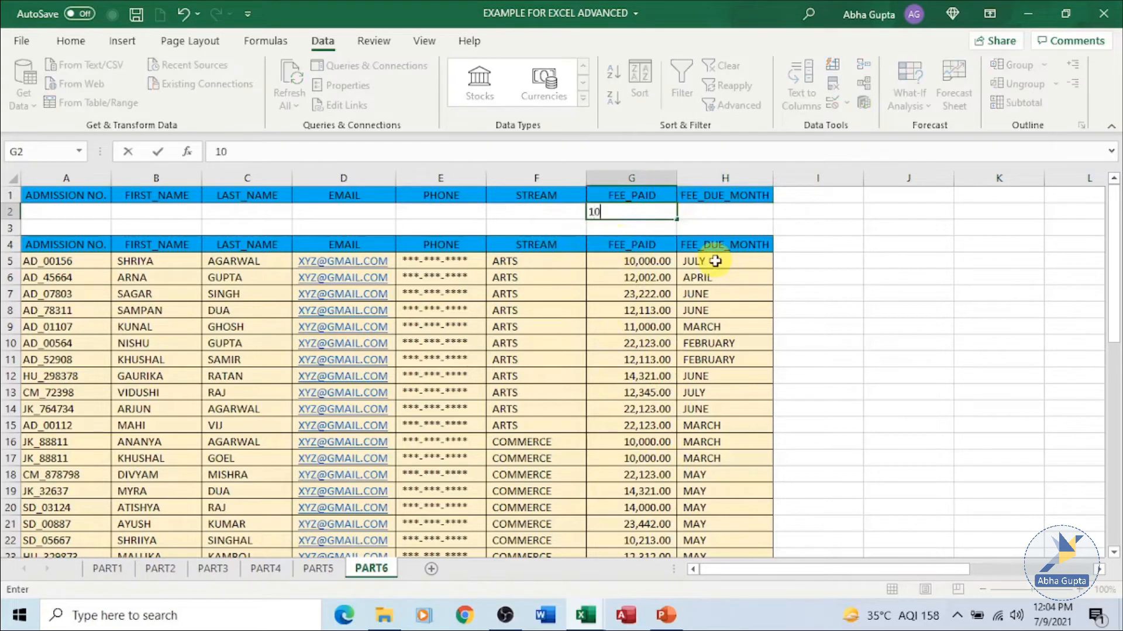
{"action": "type", "text": "000"}
{"action": "left_click", "coordinate": [723, 212]}
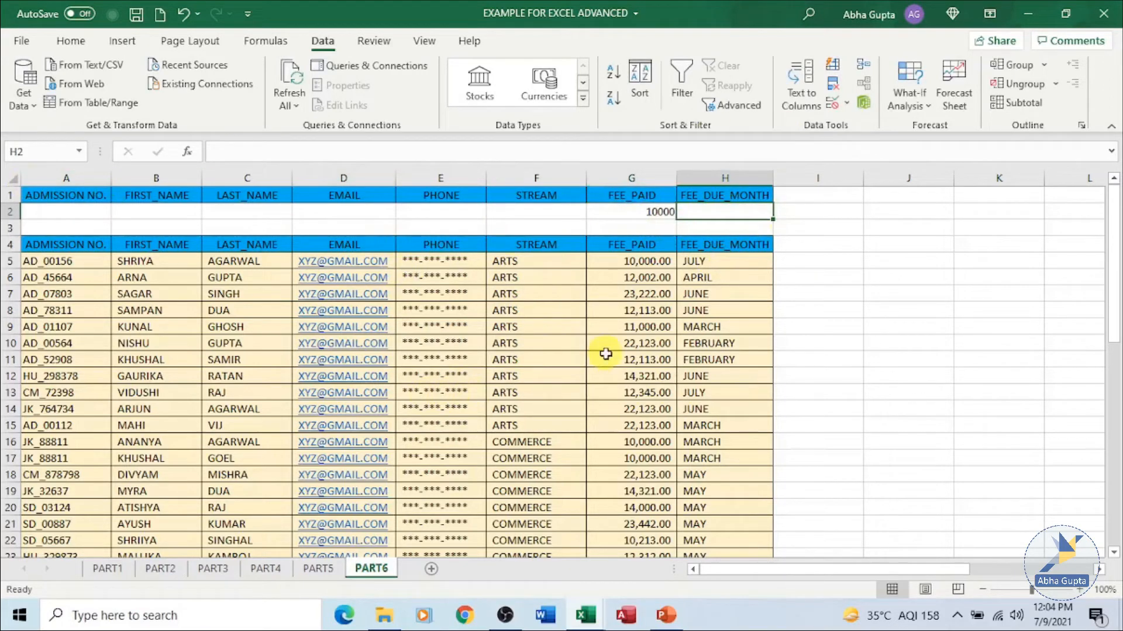
Run an in-place Advanced Filter on the student table A4:H46 using A1:H2 as the criteria range.
{"action": "left_click", "coordinate": [559, 358]}
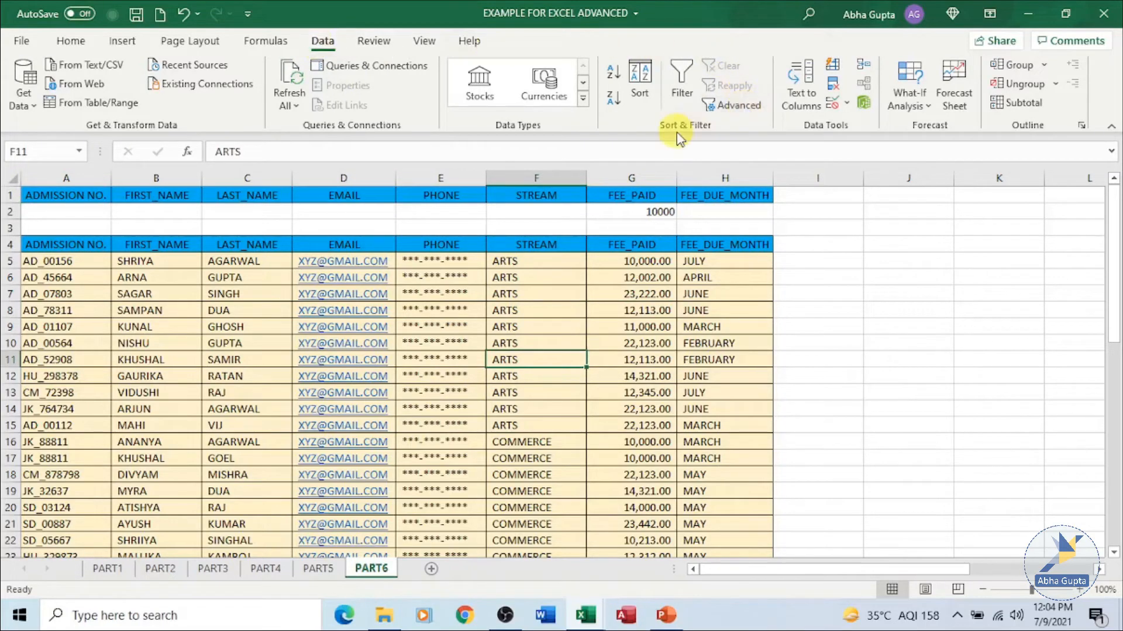
{"action": "left_click", "coordinate": [738, 106]}
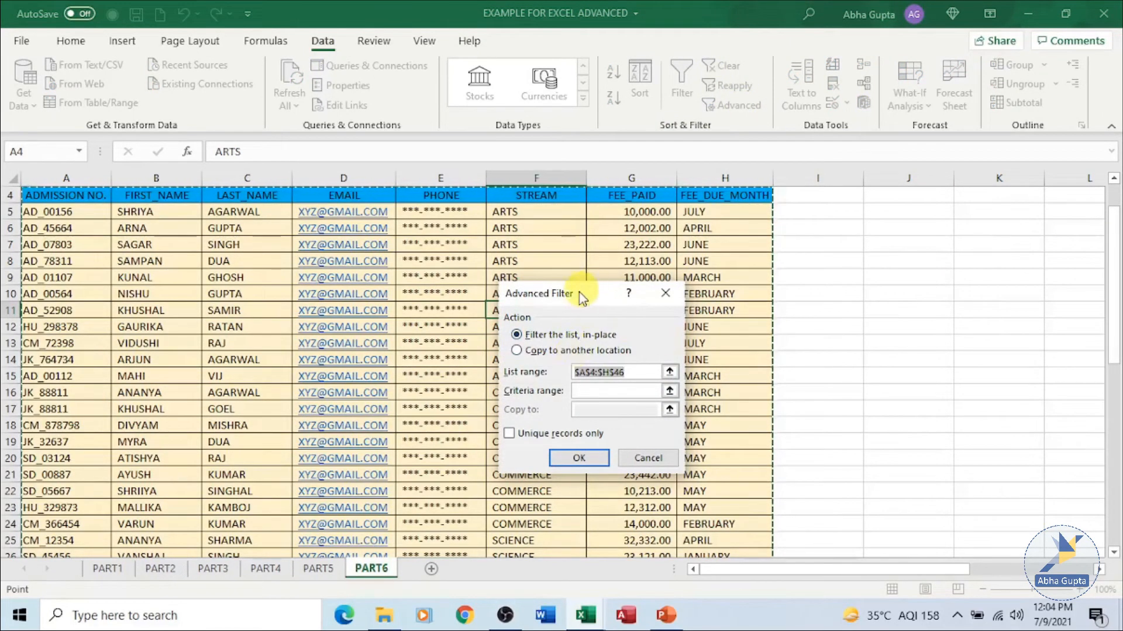
{"action": "left_click_drag", "start_coordinate": [601, 295], "coordinate": [901, 240]}
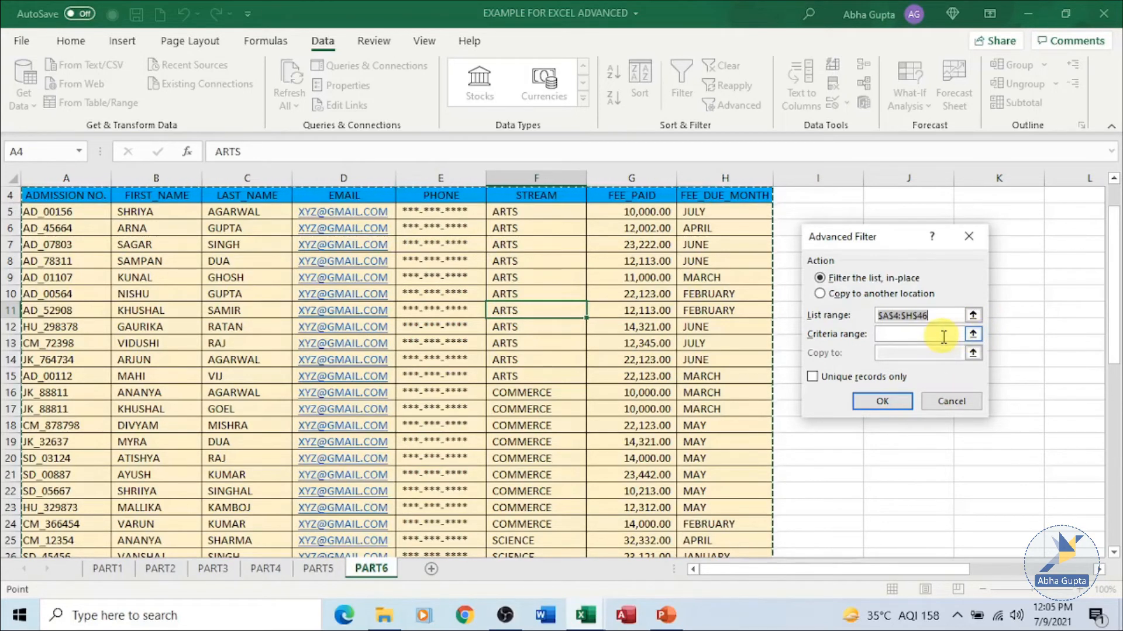
{"action": "left_click", "coordinate": [962, 335]}
{"action": "left_click", "coordinate": [974, 336]}
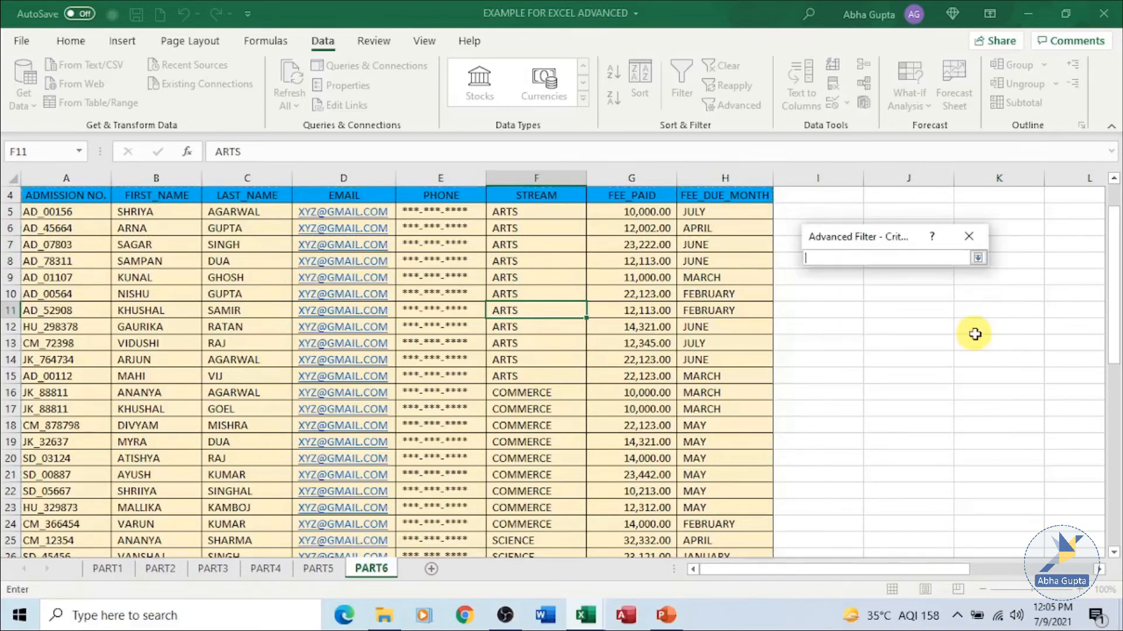
{"action": "scroll", "coordinate": [1115, 326], "scroll_direction": "up", "scroll_amount": 1}
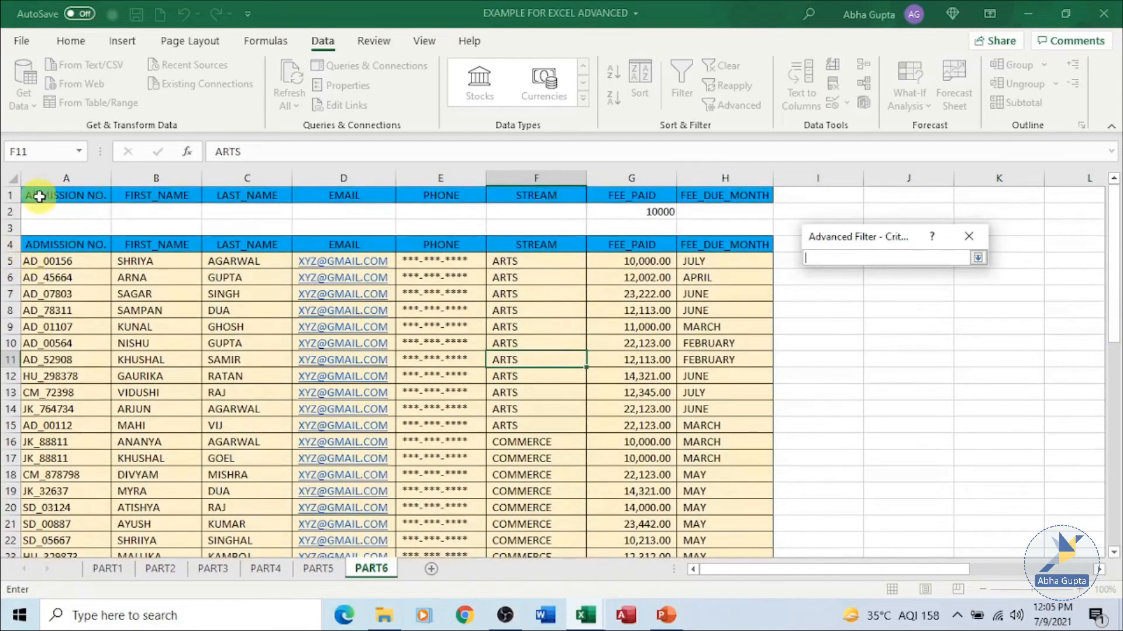
{"action": "left_click_drag", "start_coordinate": [28, 195], "coordinate": [226, 218]}
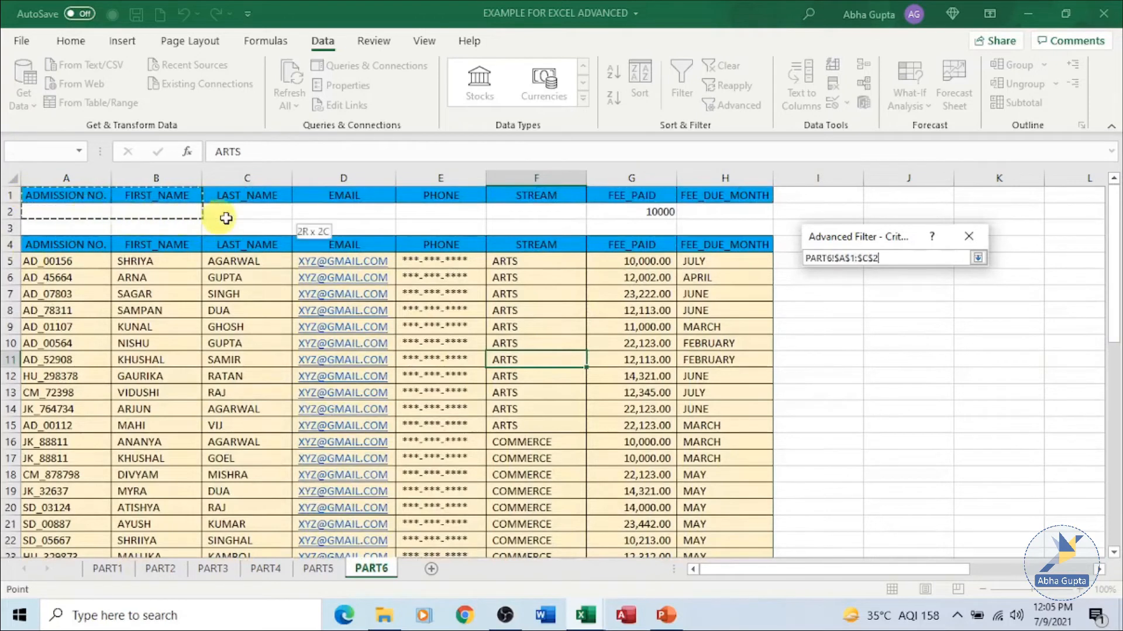
{"action": "left_click_drag", "start_coordinate": [451, 200], "coordinate": [685, 195]}
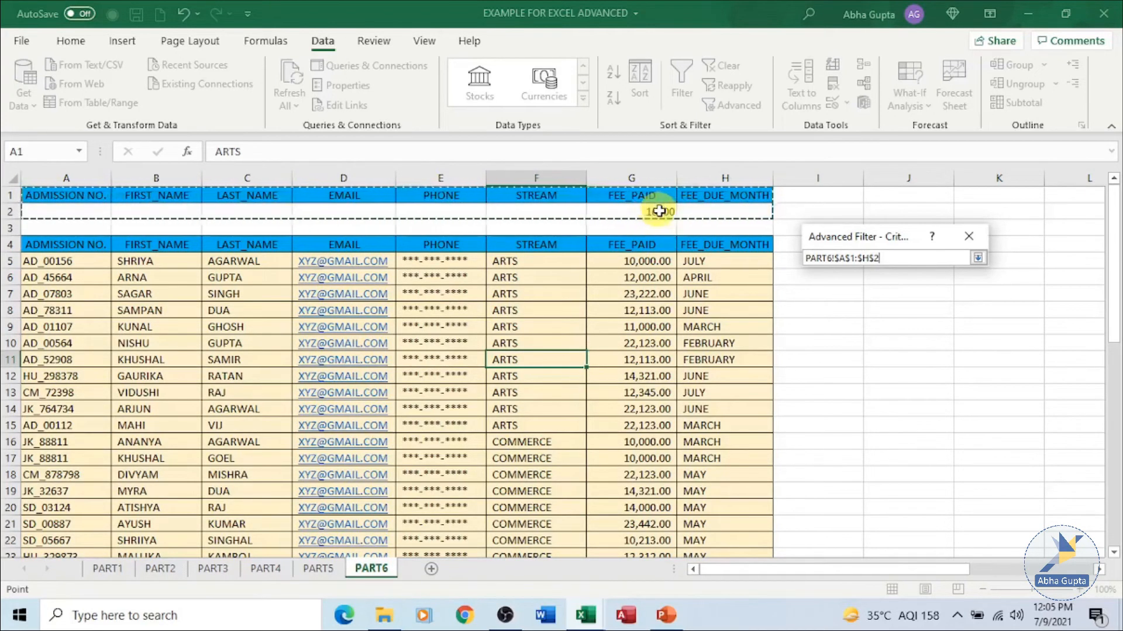
{"action": "left_click", "coordinate": [977, 258]}
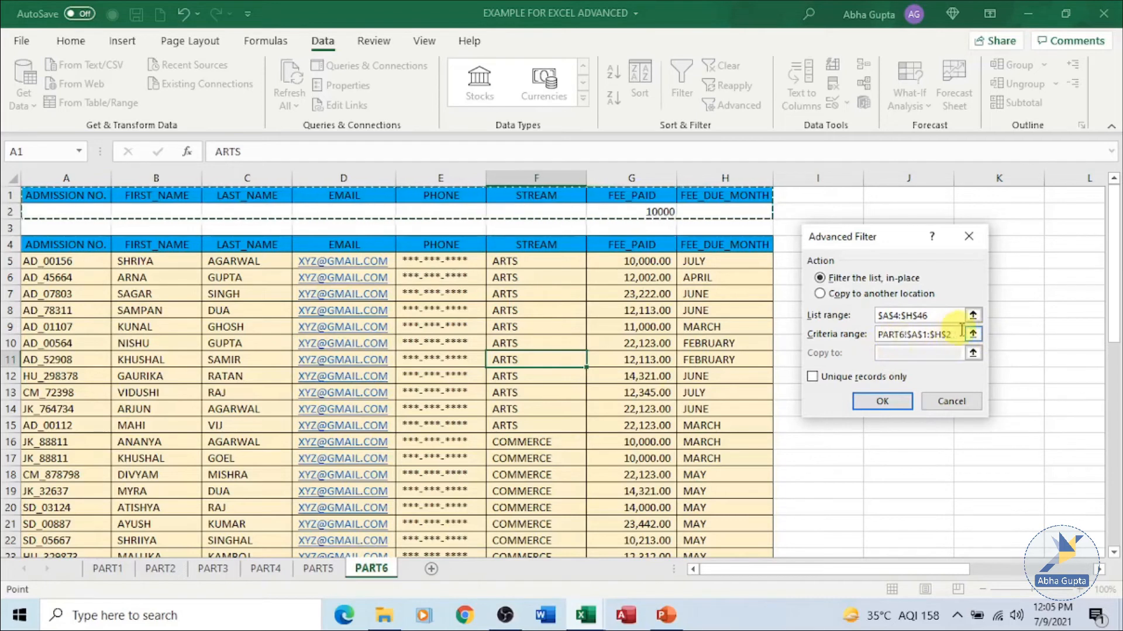
{"action": "left_click", "coordinate": [882, 402]}
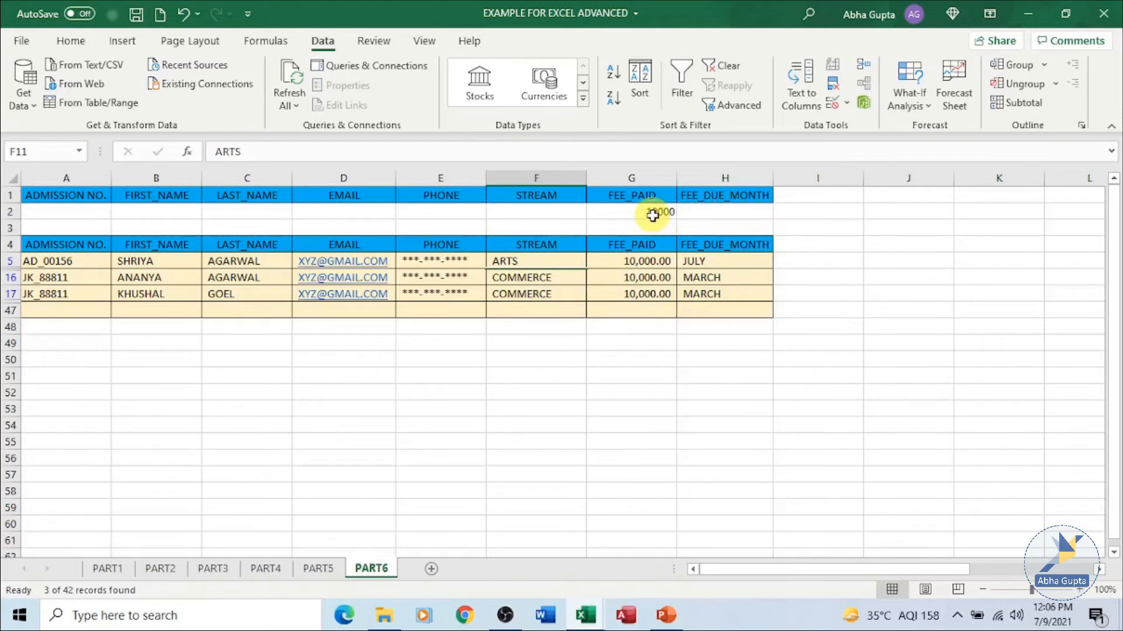
Enter ARTS as the STREAM criterion in cell F2 and clear the current filter from the student table.
{"action": "left_click", "coordinate": [556, 212]}
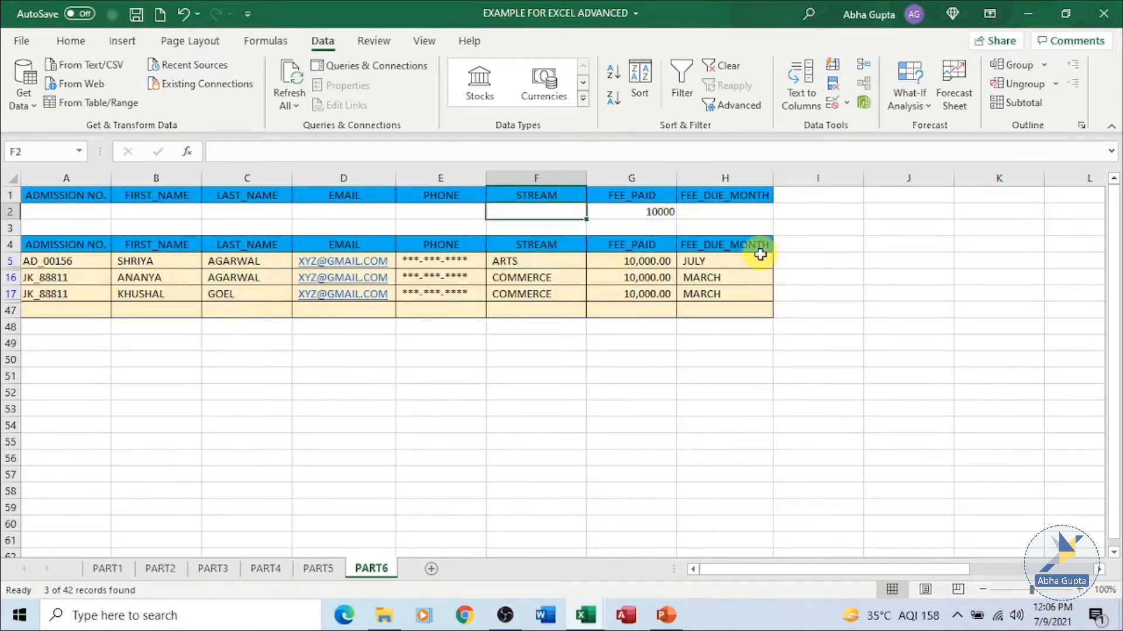
{"action": "type", "text": "ARTS"}
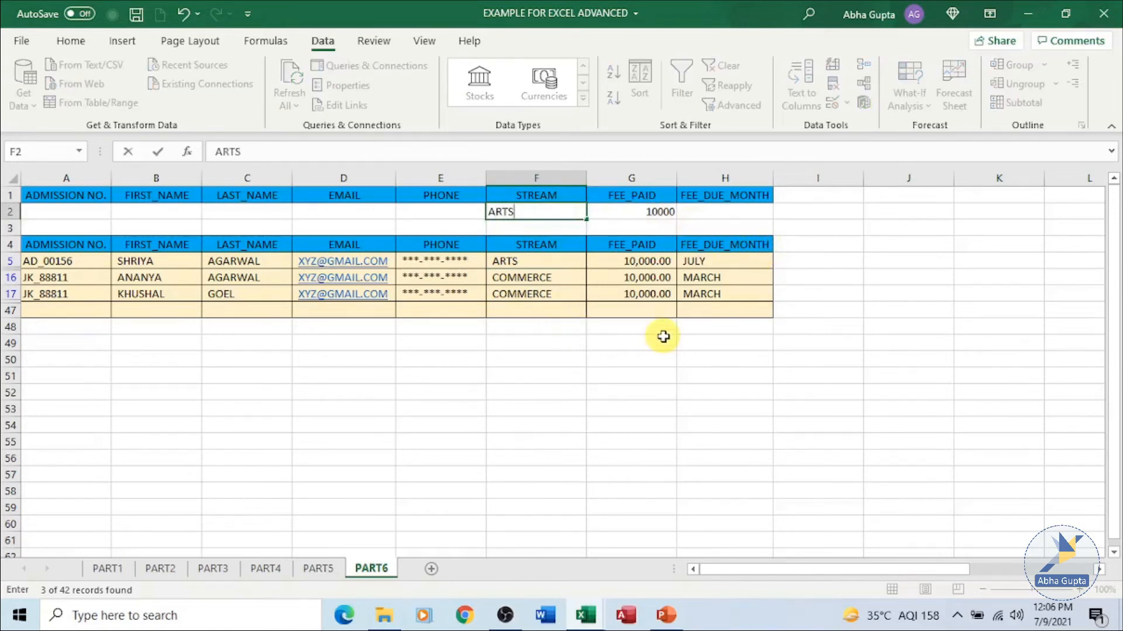
{"action": "left_click", "coordinate": [664, 312]}
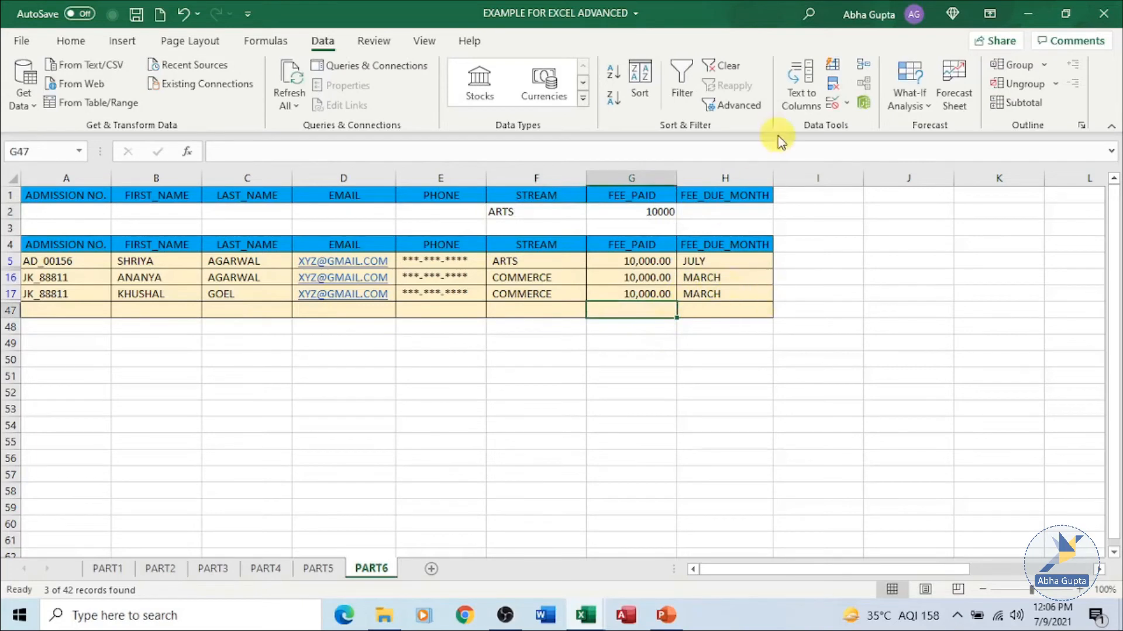
{"action": "left_click", "coordinate": [738, 74]}
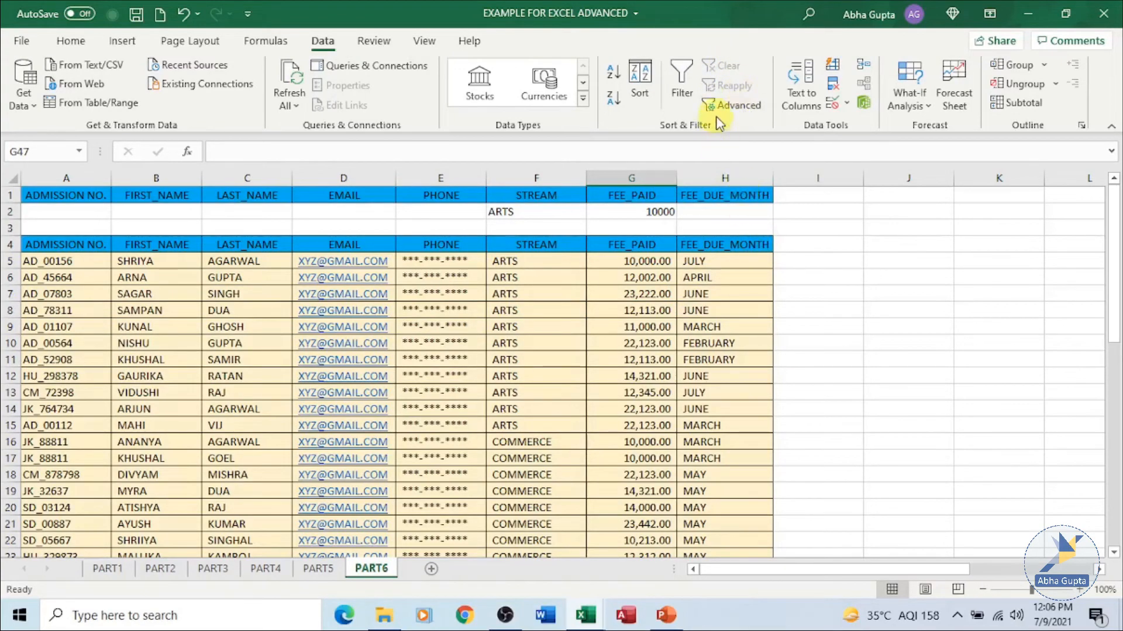
Run an in-place Advanced Filter on the student table A4:H47 using A1:H2 as the criteria range.
{"action": "left_click", "coordinate": [729, 107]}
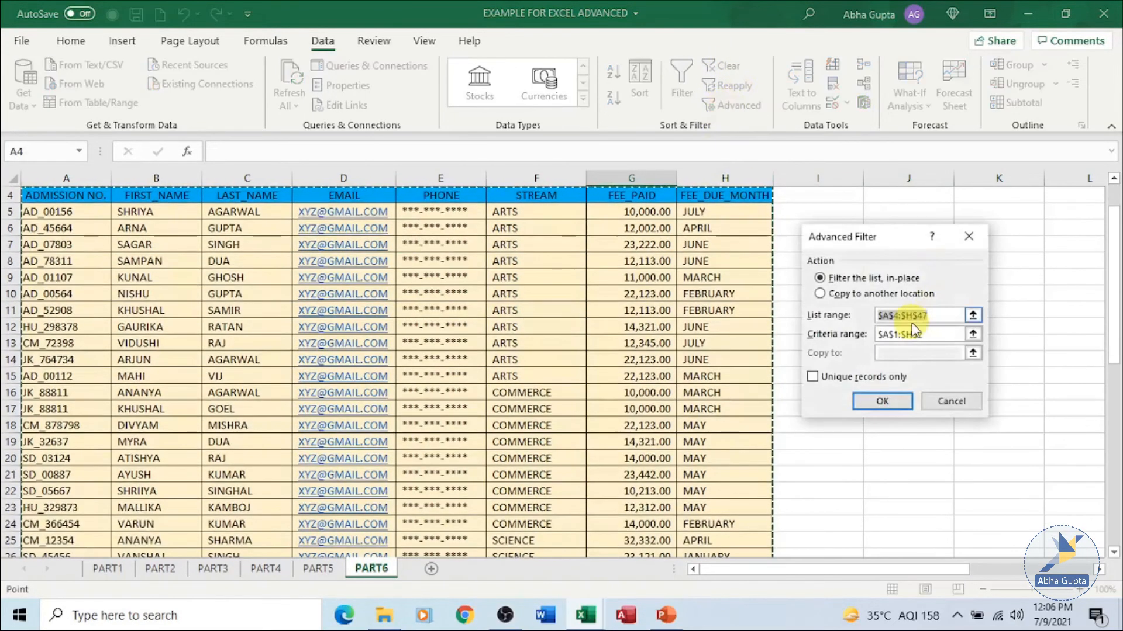
{"action": "left_click", "coordinate": [972, 335]}
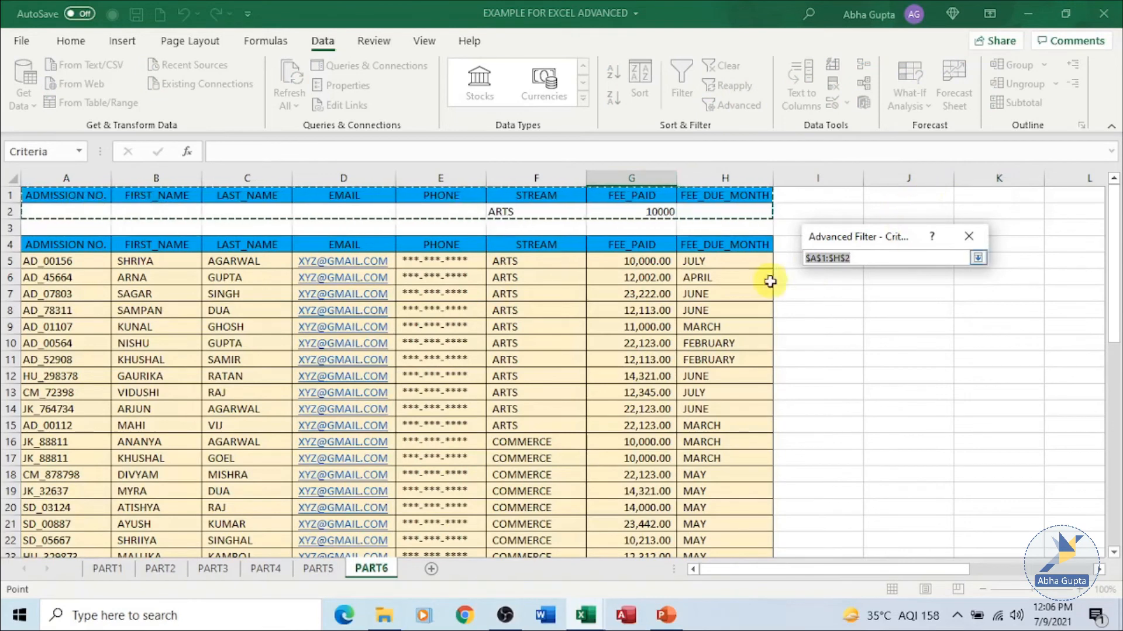
{"action": "left_click", "coordinate": [977, 258]}
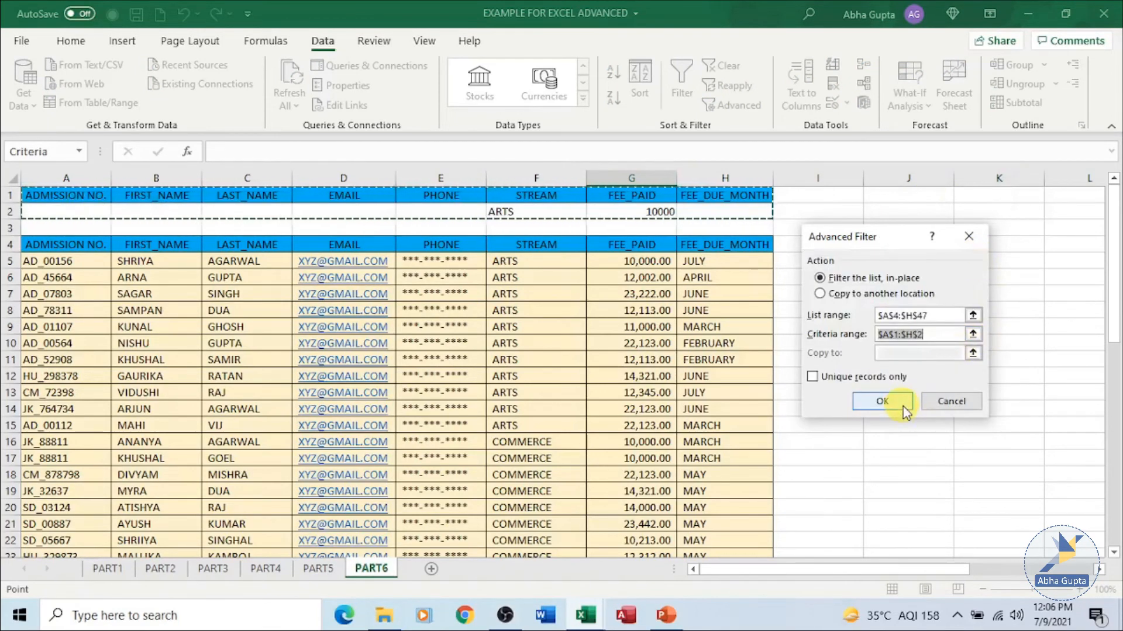
{"action": "left_click", "coordinate": [883, 401]}
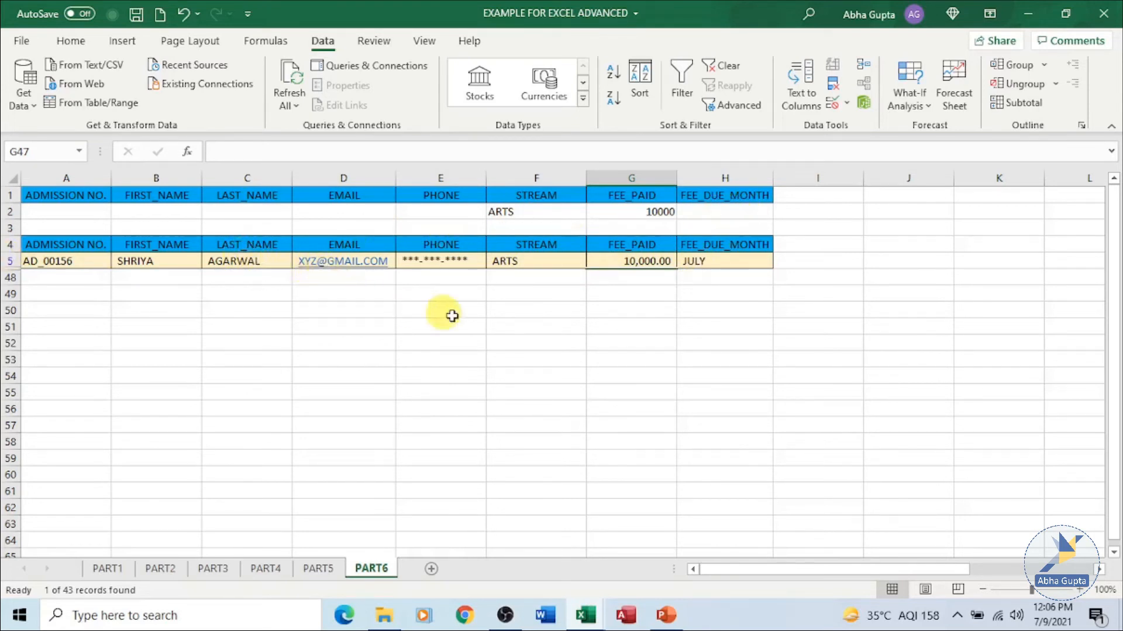
Clear the filter and run an Advanced Filter on A4:H47 with criteria range A1:H2, copying the results to cell I2.
{"action": "left_click", "coordinate": [732, 71]}
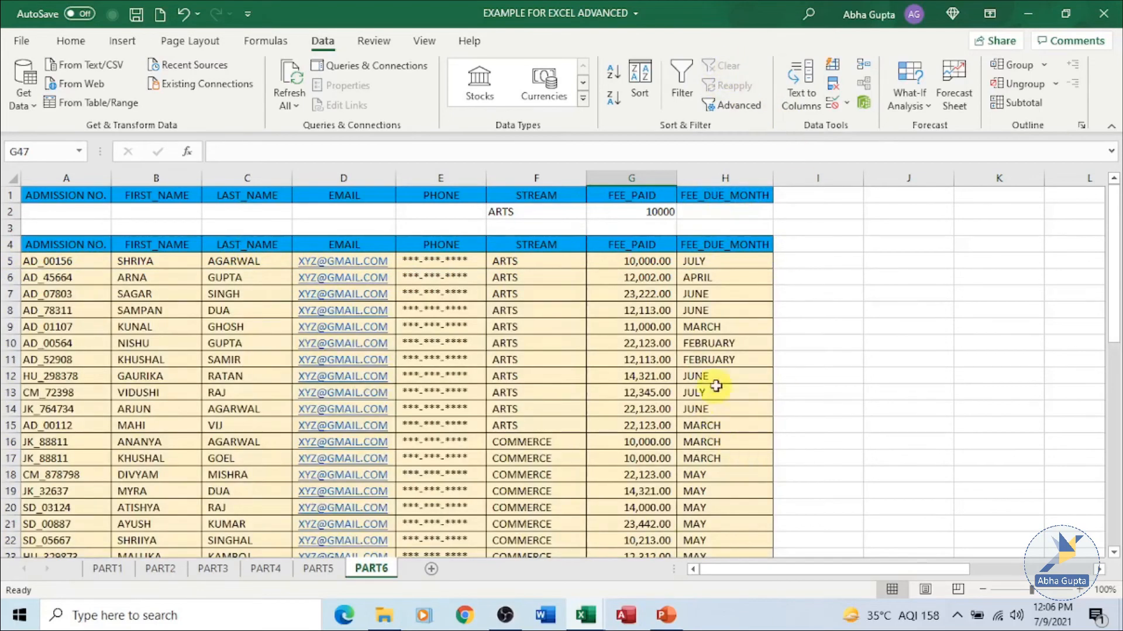
{"action": "left_click", "coordinate": [739, 106]}
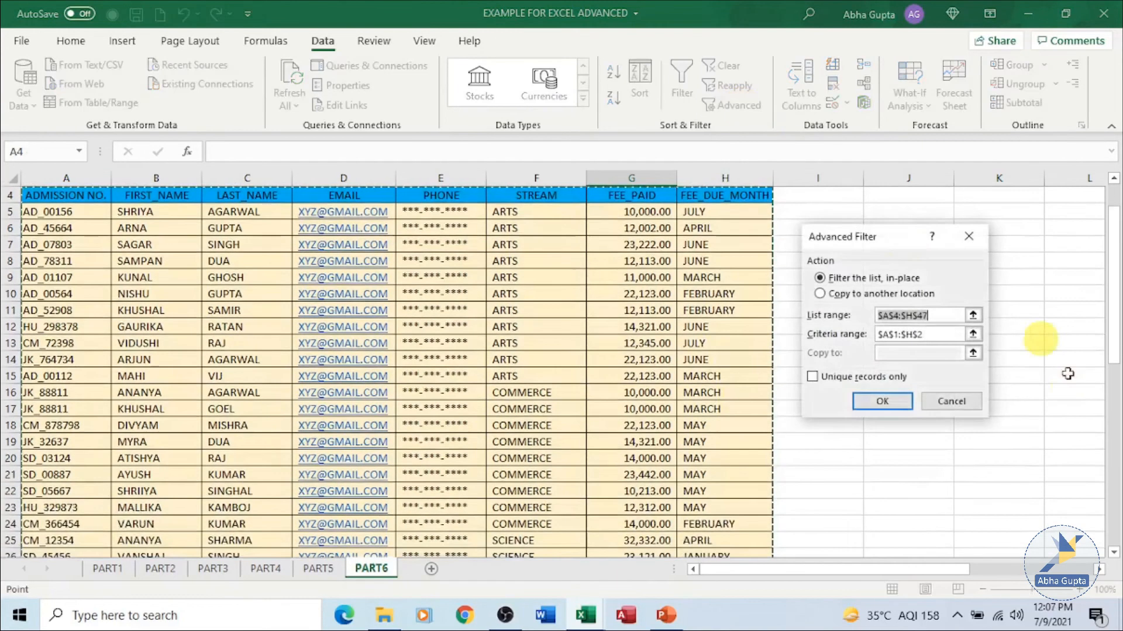
{"action": "left_click", "coordinate": [841, 294]}
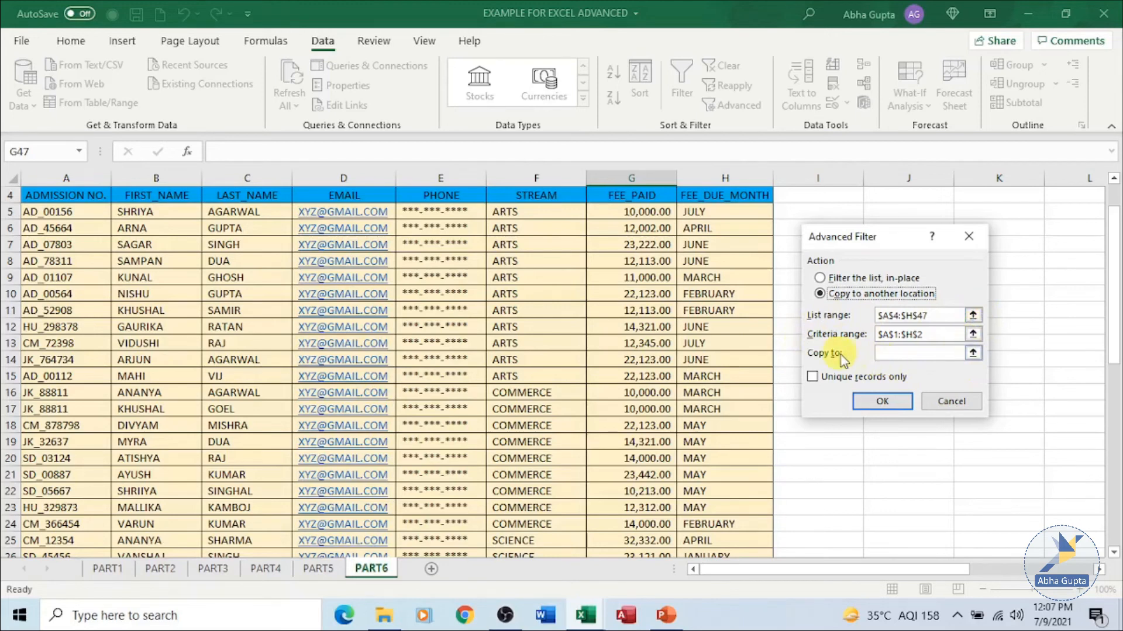
{"action": "left_click", "coordinate": [973, 354]}
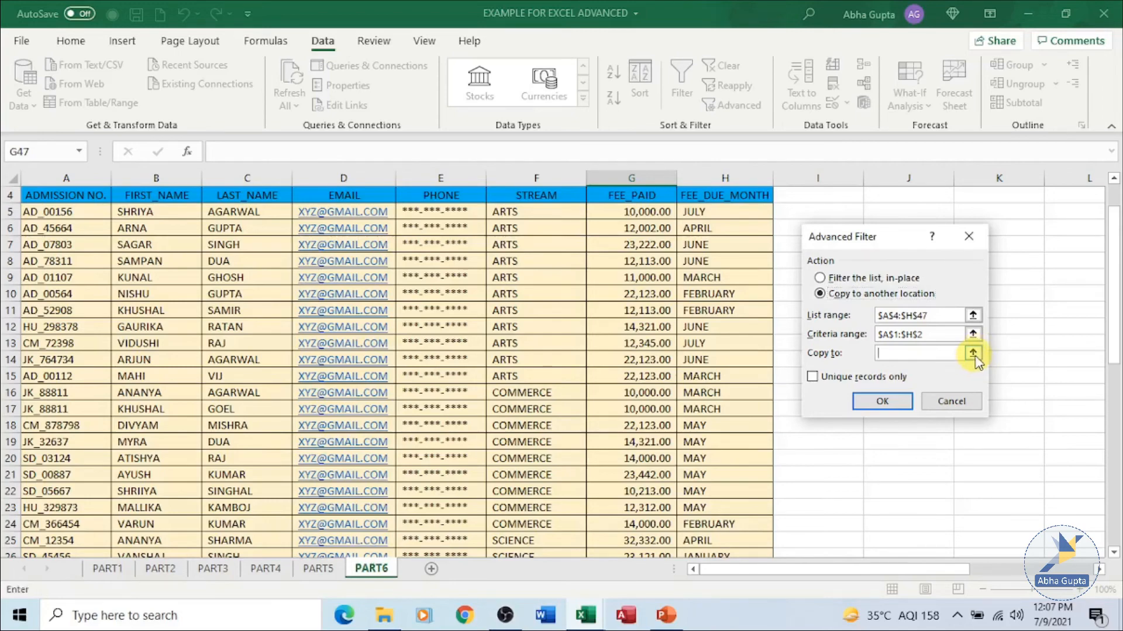
{"action": "scroll", "coordinate": [1006, 348], "scroll_direction": "up", "scroll_amount": 1}
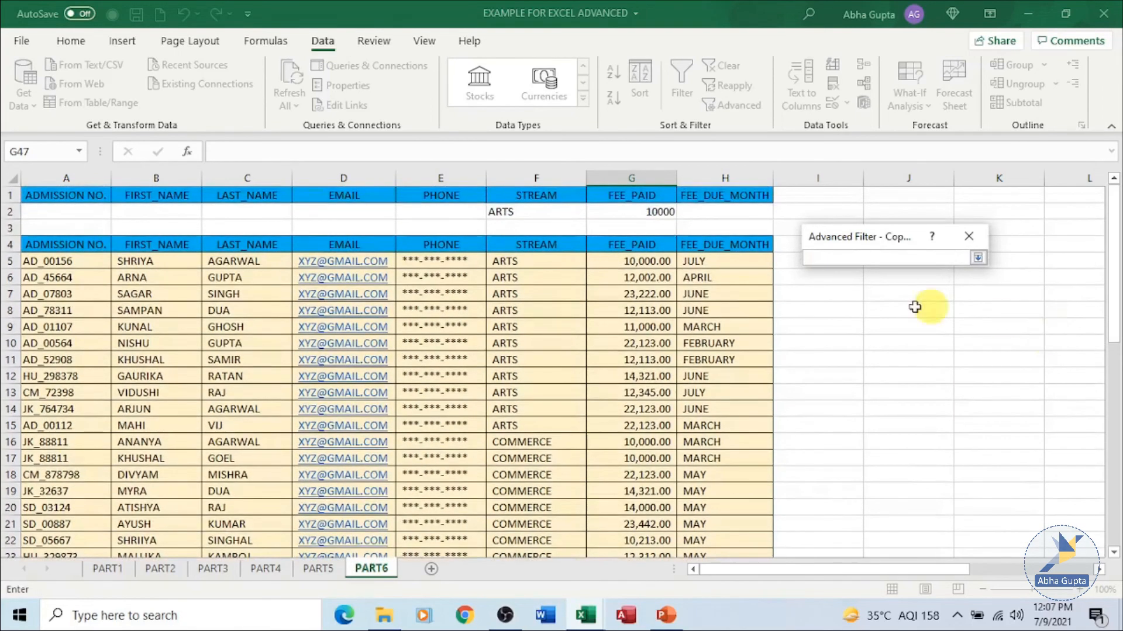
{"action": "left_click", "coordinate": [835, 217]}
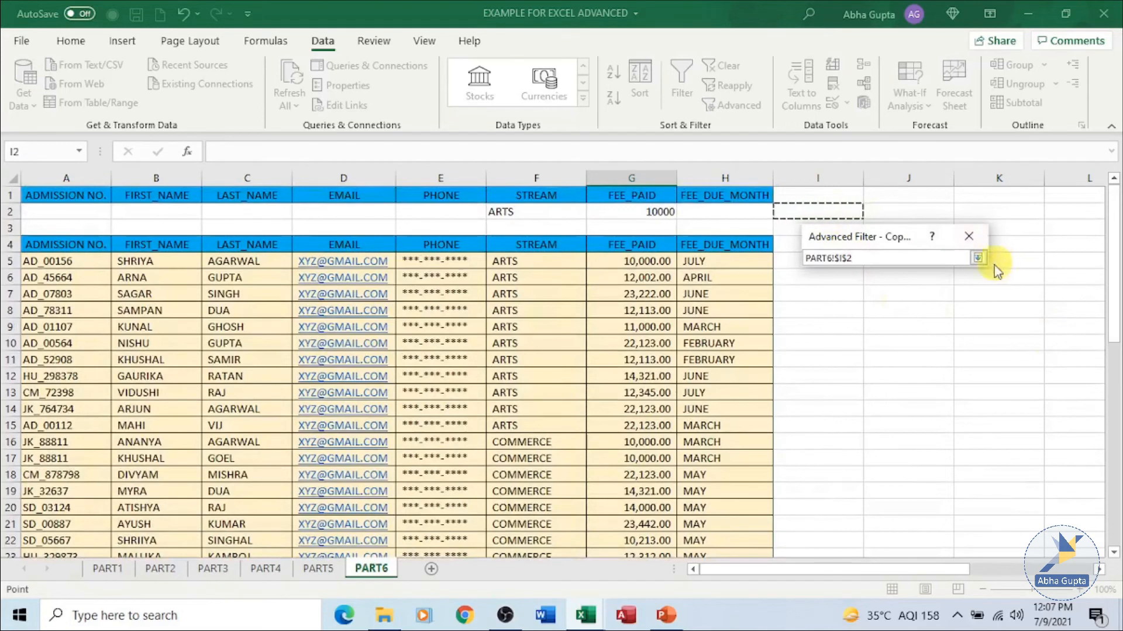
{"action": "left_click", "coordinate": [977, 257]}
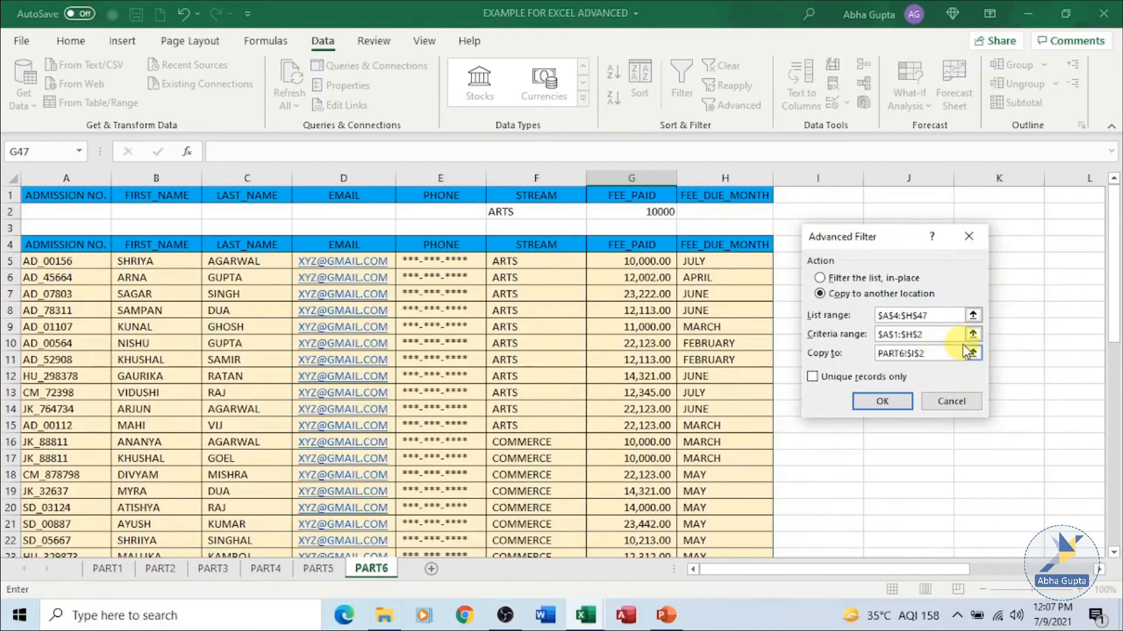
{"action": "left_click", "coordinate": [885, 406]}
Examine the original student table, the extracted records starting at I2, and the stored Advanced Filter ranges without applying another filter.
{"action": "scroll", "coordinate": [882, 401], "scroll_direction": "down", "scroll_amount": 9}
{"action": "scroll", "coordinate": [1067, 381], "scroll_direction": "up", "scroll_amount": 9}
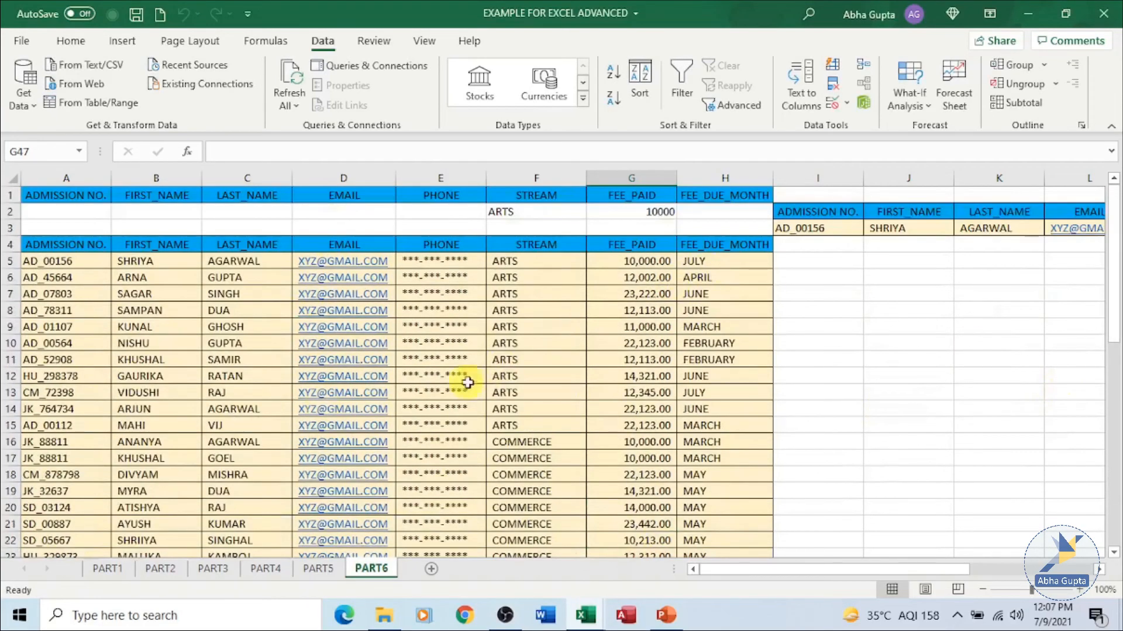
{"action": "scroll", "coordinate": [478, 384], "scroll_direction": "down", "scroll_amount": 9}
{"action": "scroll", "coordinate": [481, 377], "scroll_direction": "up", "scroll_amount": 9}
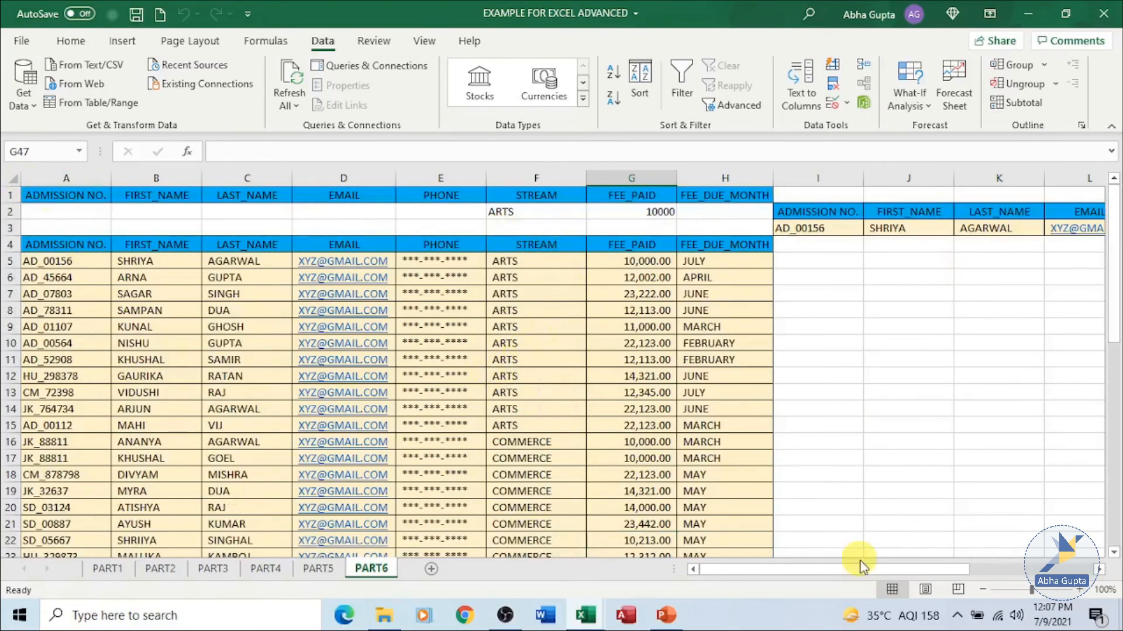
{"action": "left_click_drag", "start_coordinate": [863, 570], "coordinate": [986, 574]}
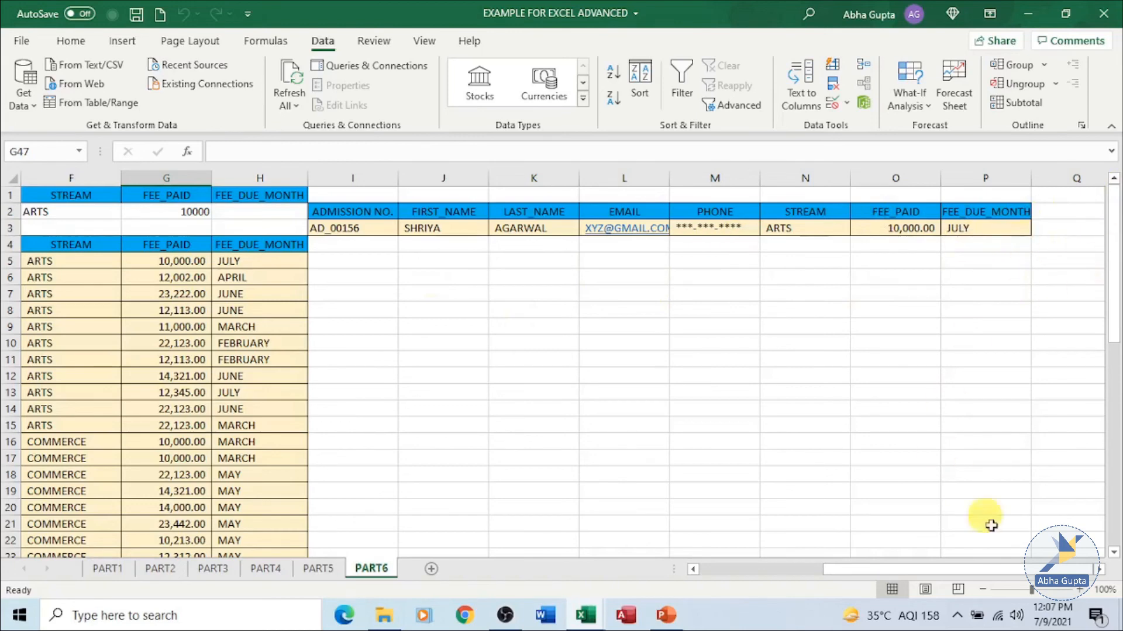
{"action": "left_click_drag", "start_coordinate": [1045, 569], "coordinate": [883, 589]}
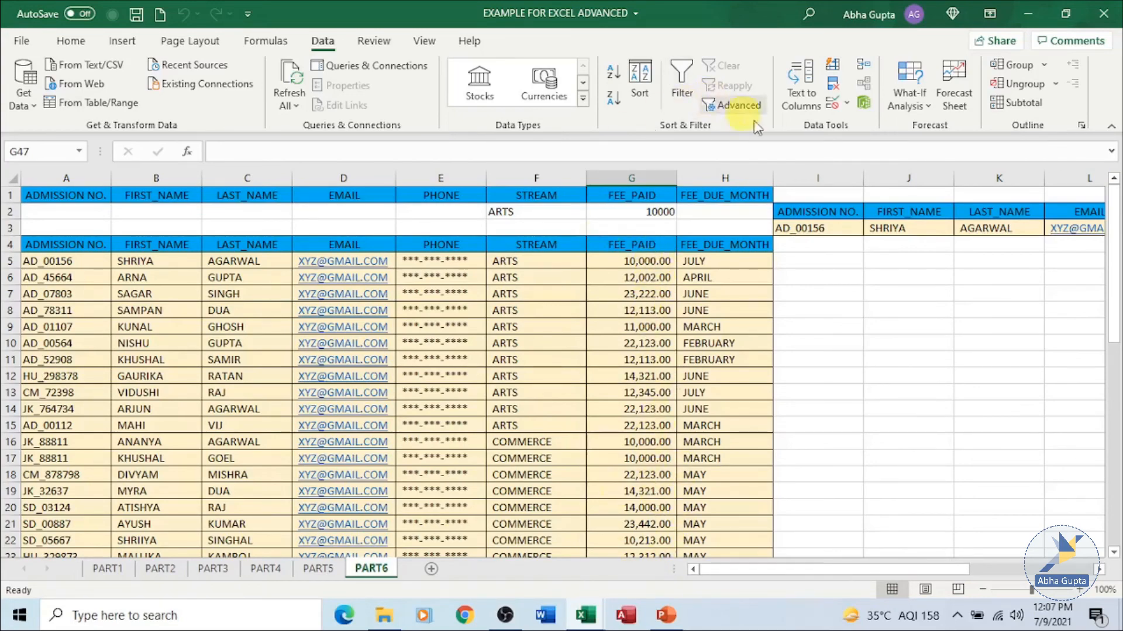
{"action": "left_click", "coordinate": [740, 105]}
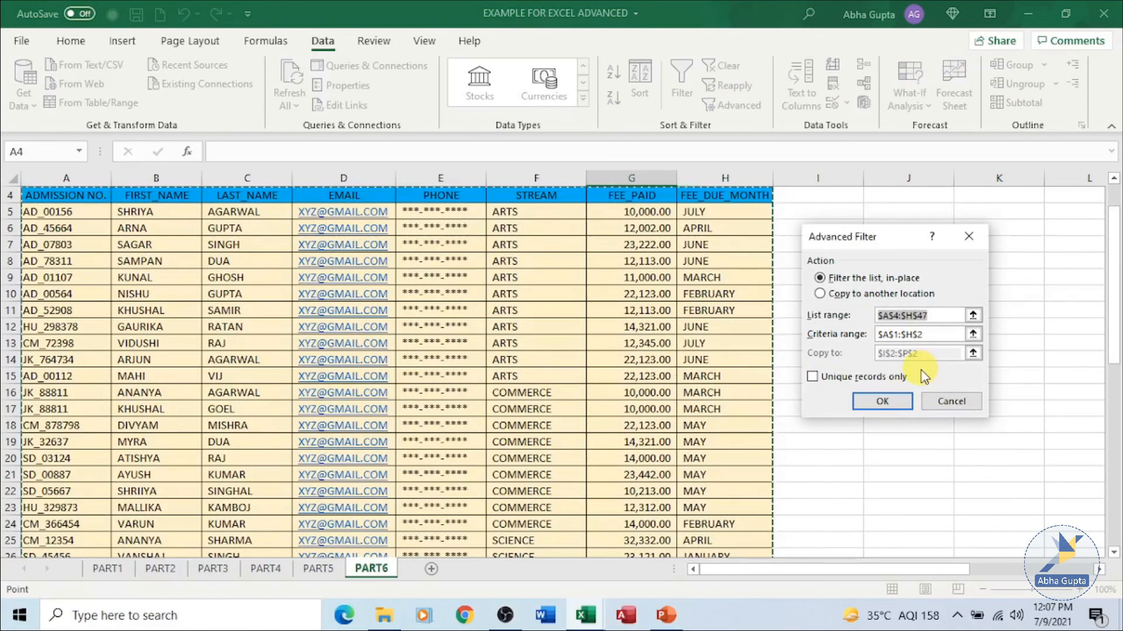
{"action": "left_click", "coordinate": [957, 401]}
{"action": "scroll", "coordinate": [824, 316], "scroll_direction": "up", "scroll_amount": 1}
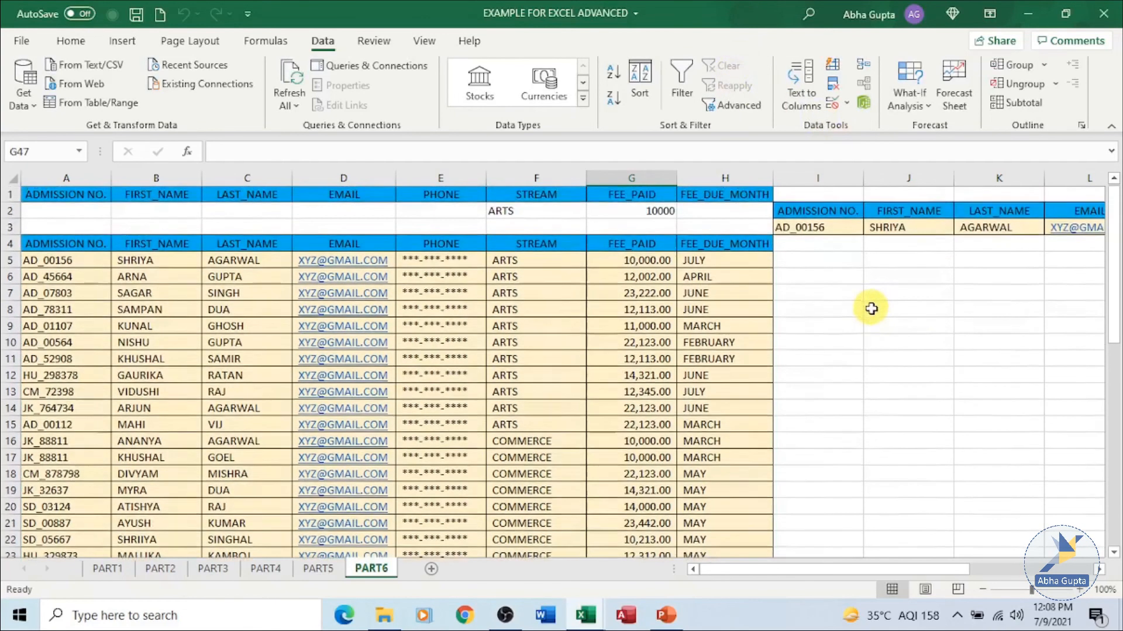